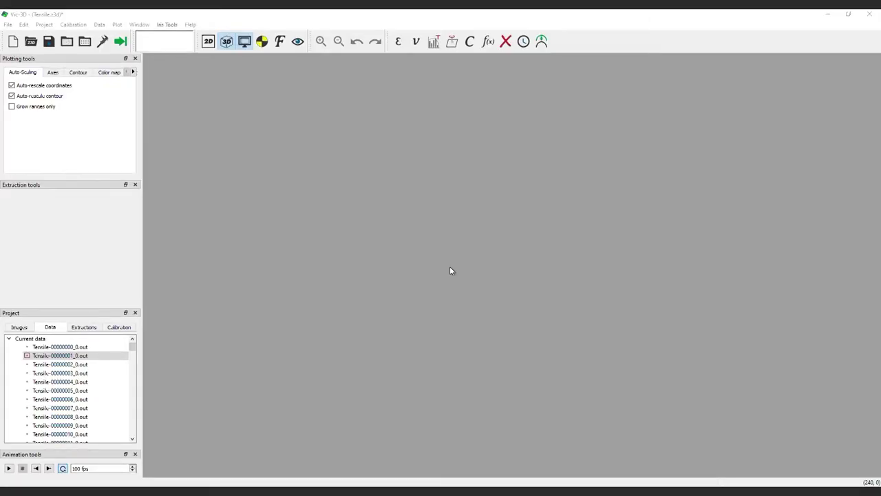
- Open Tensile-00000000_0.out and switch its plot to a 2D image view
double_click(43, 347)
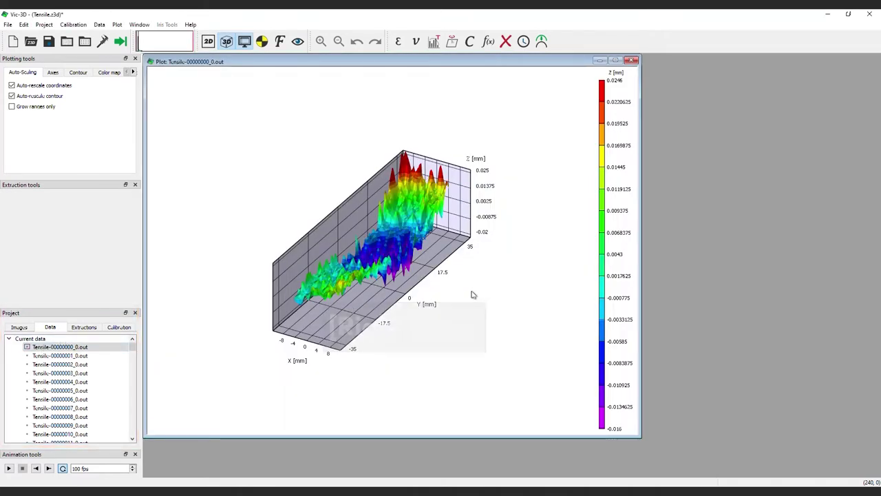
right_click(497, 292)
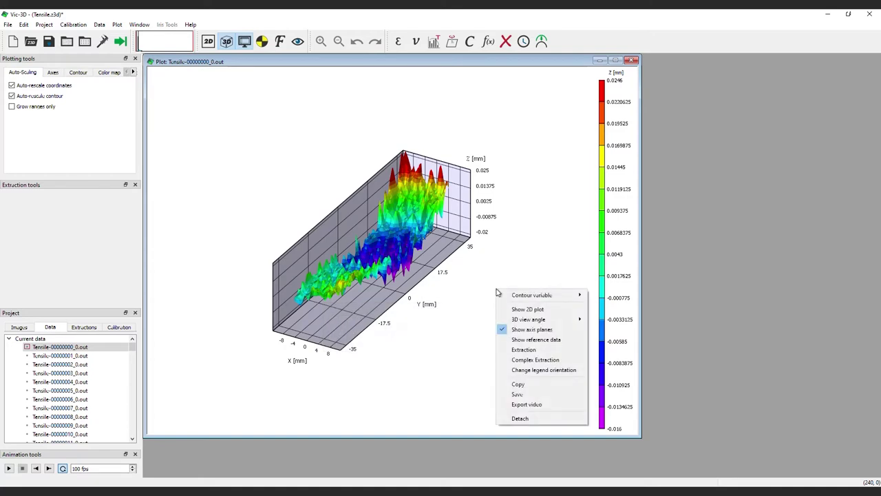
left_click(516, 309)
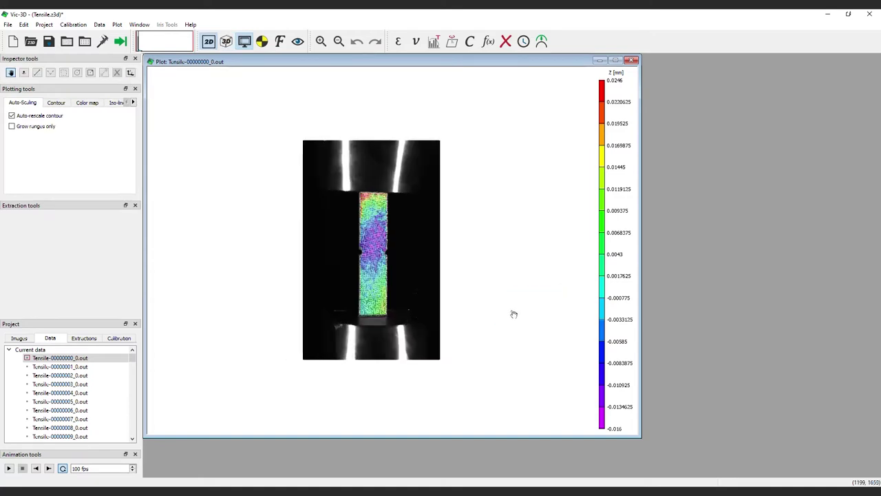
- Contour the specimen by the eyy [1] - Lagrange strain variable
right_click(530, 225)
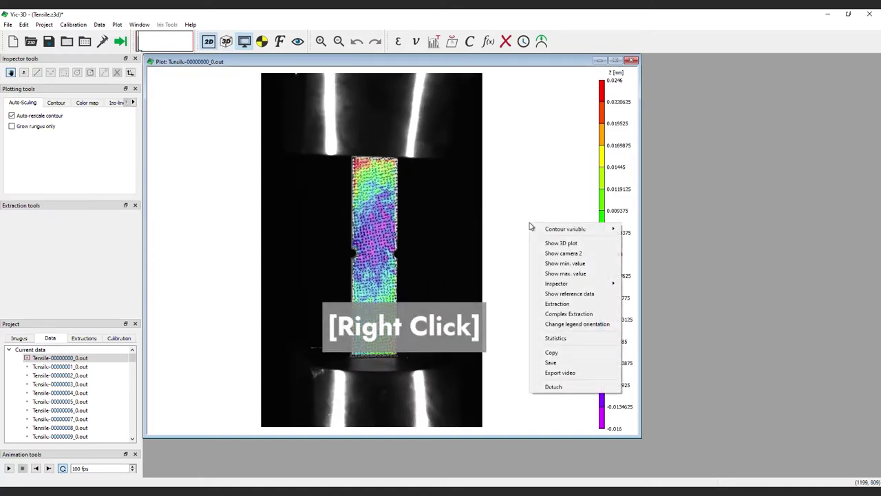
mouse_move(554, 232)
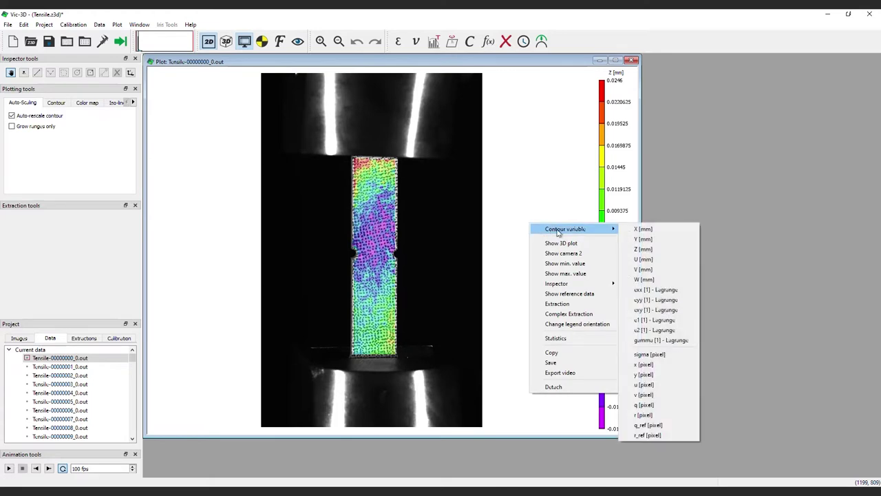
left_click(650, 299)
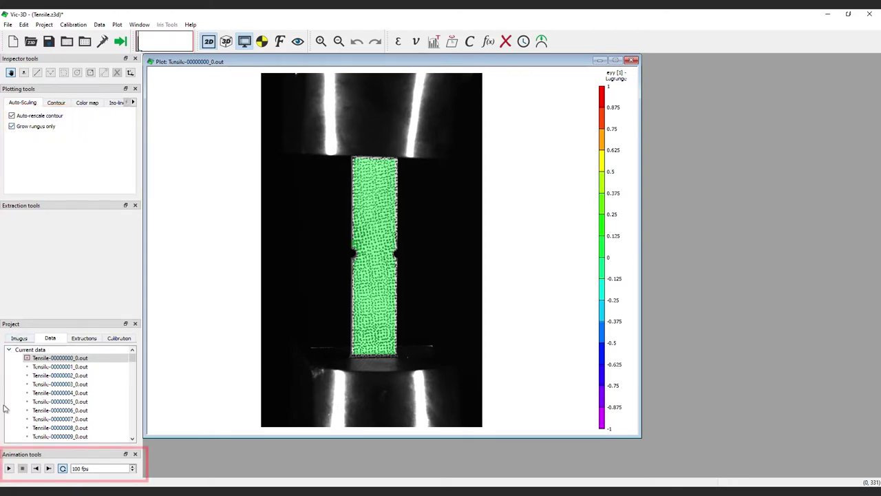
- Play the eyy animation to frame 130 at a raised fps, then show the Contour range settings
left_click(10, 469)
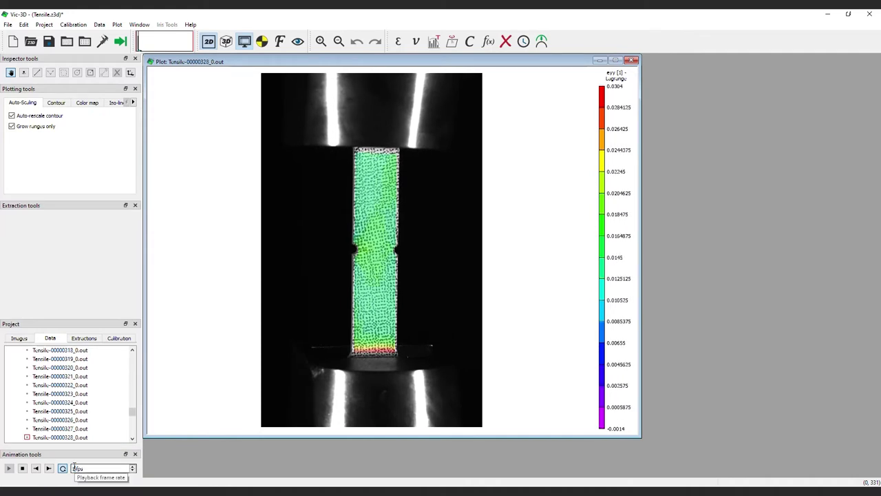
type("10")
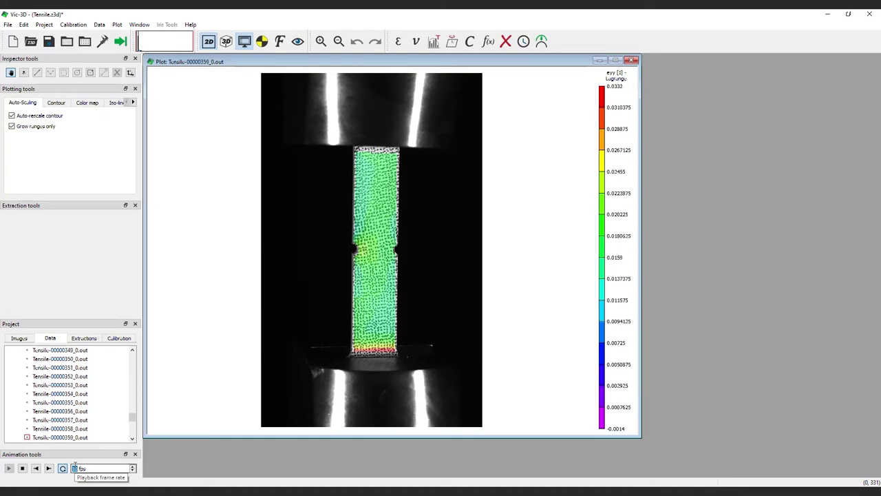
left_click(134, 466)
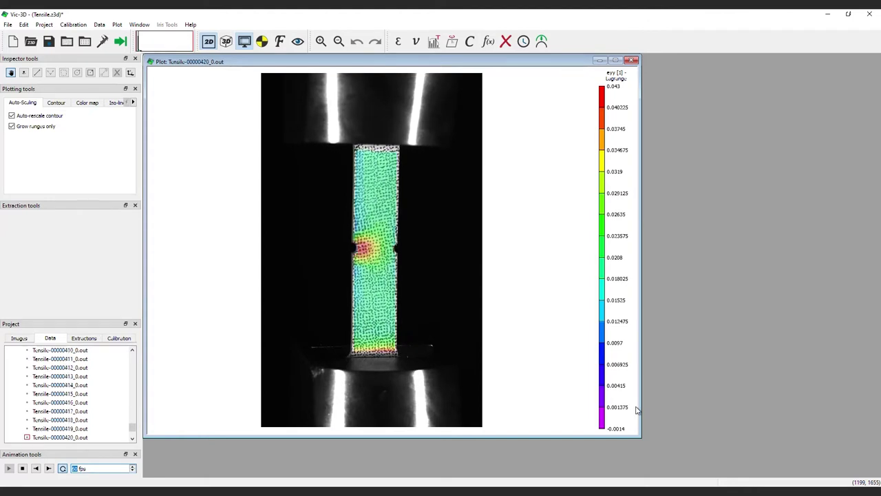
left_click(57, 104)
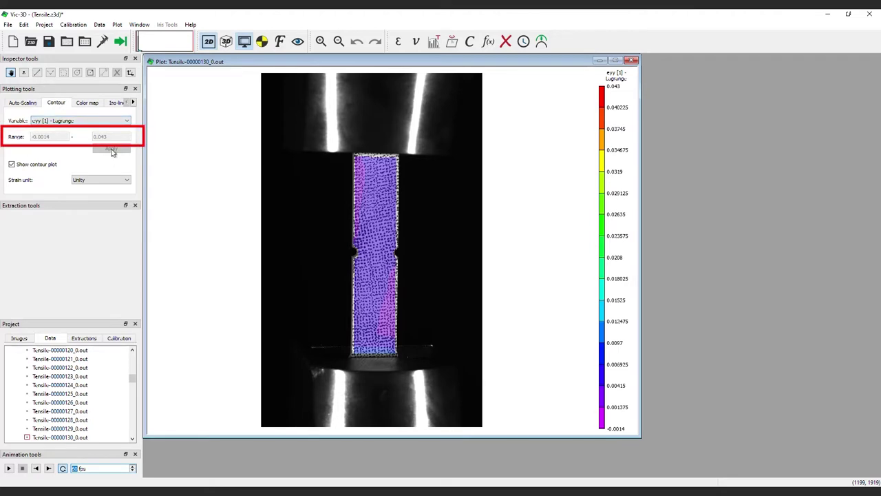
- Return to Auto-Scaling, replay the eyy animation and stop it at Tensile-00000321_0.out
left_click(27, 103)
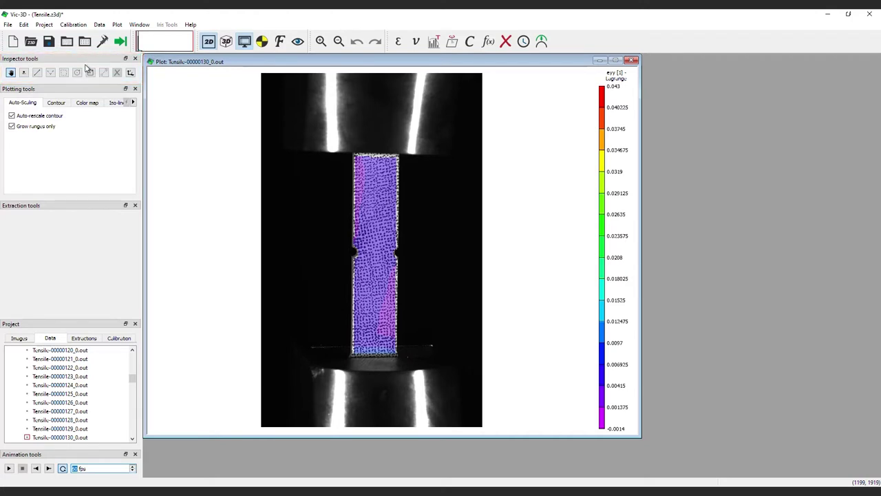
left_click(9, 469)
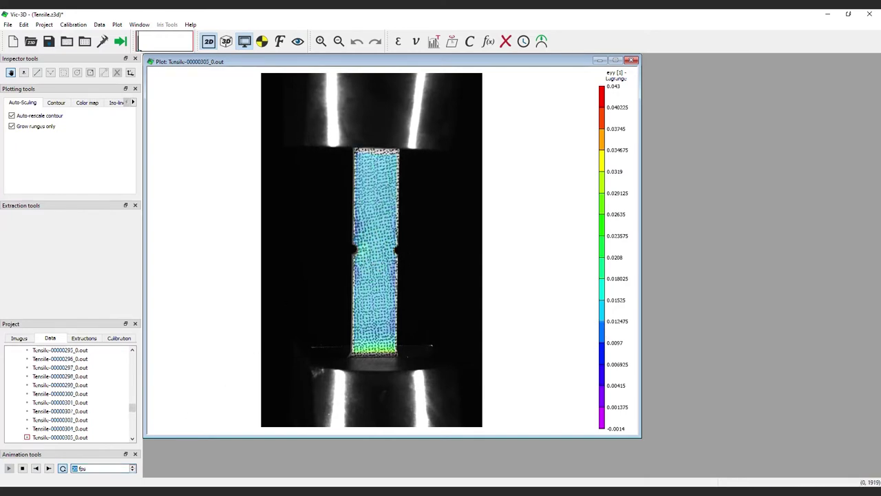
left_click(22, 469)
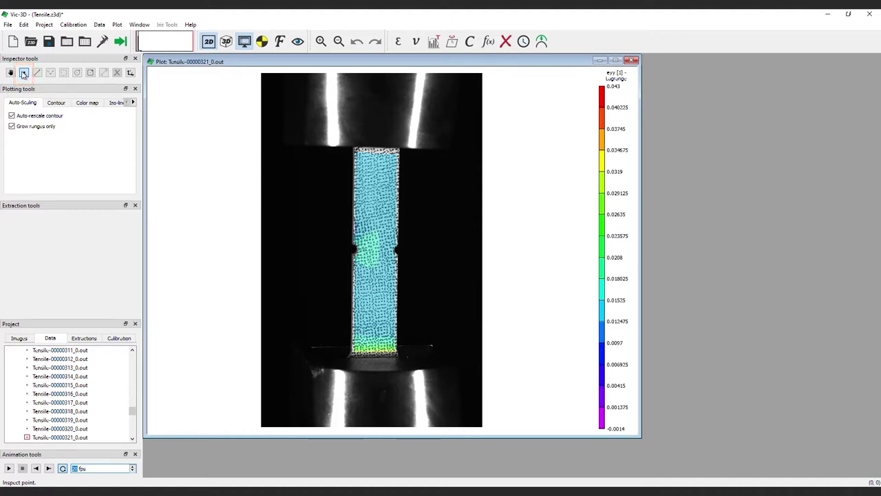
- Mark P0 beside the notch, P1 near the top, P2 near the bottom, and plot their eyy
mouse_move(376, 256)
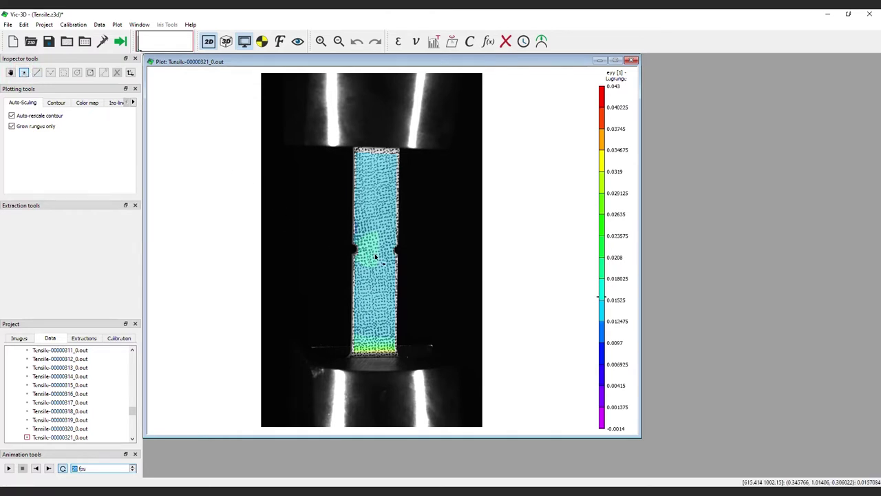
left_click(388, 248)
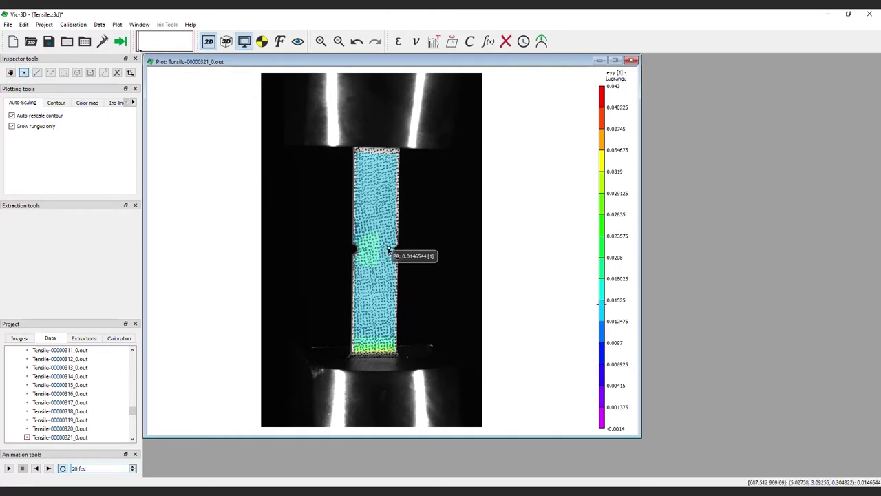
left_click(388, 189)
left_click(389, 315)
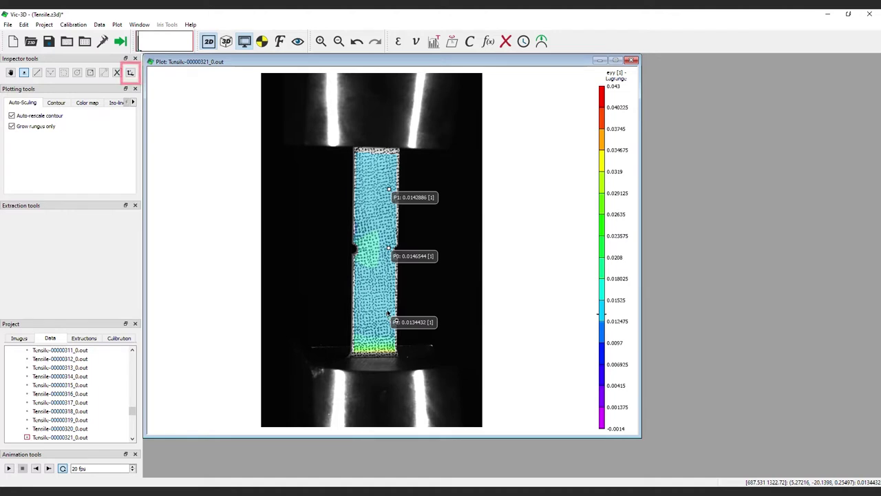
left_click(131, 73)
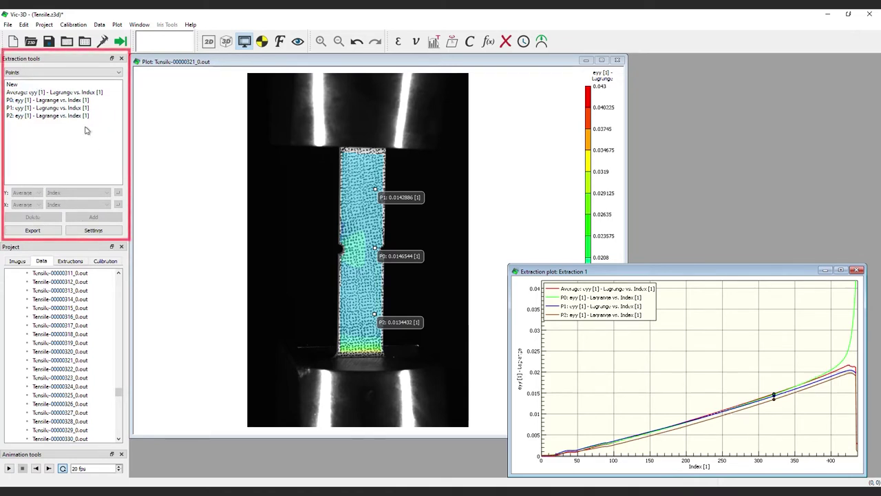
- Select the Average, P0, P1 and P2 curve entries in the extraction list
left_click(43, 92)
left_click(40, 101)
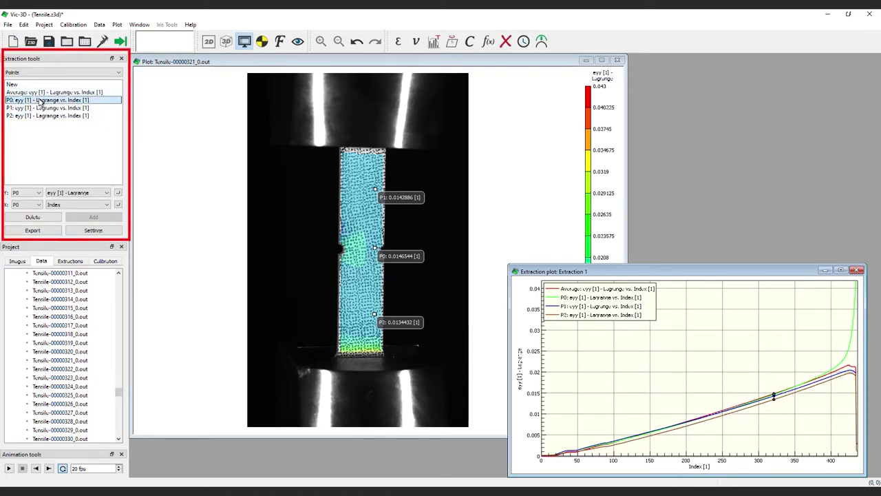
left_click(42, 108)
left_click(44, 116)
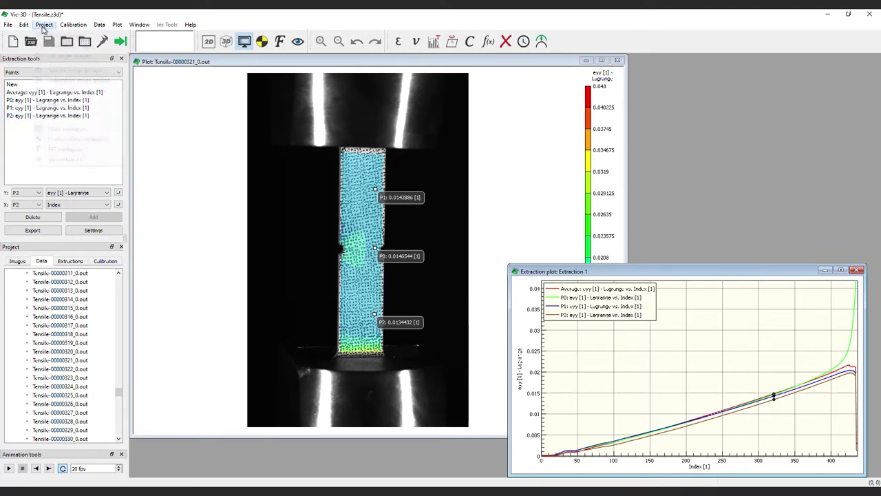
- Load Tensile.csv into the project as analog data
left_click(43, 25)
left_click(64, 115)
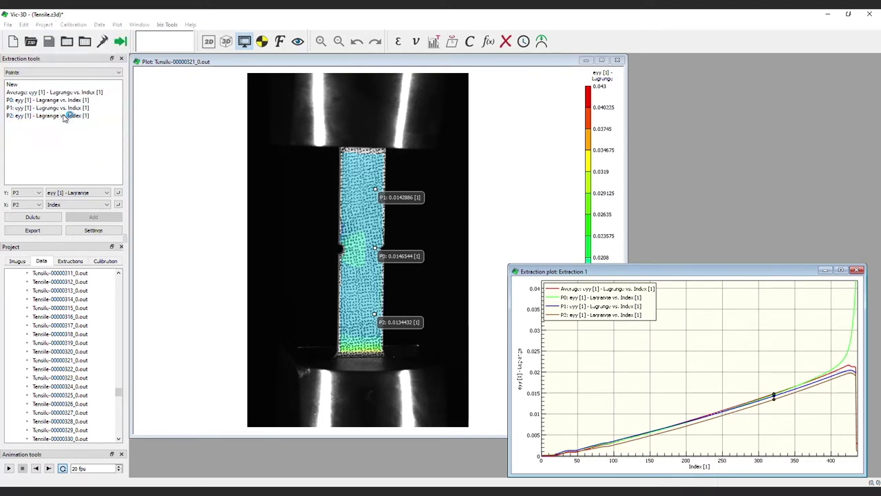
left_click(208, 98)
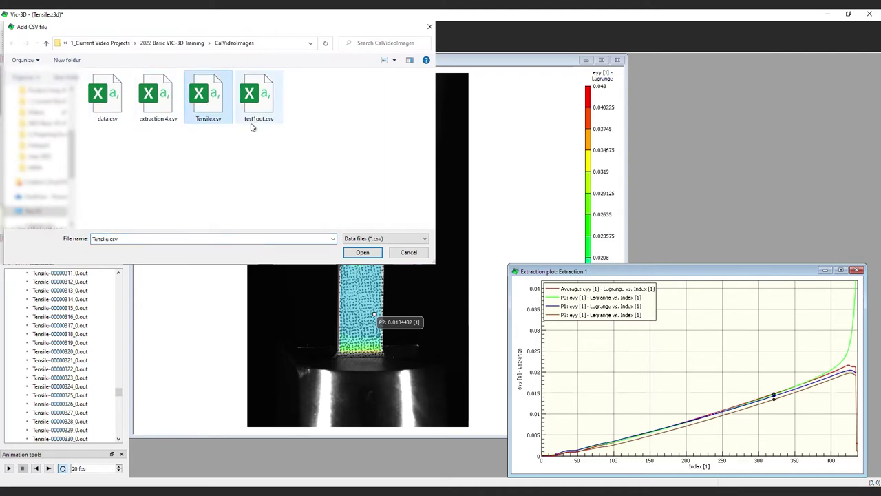
left_click(363, 252)
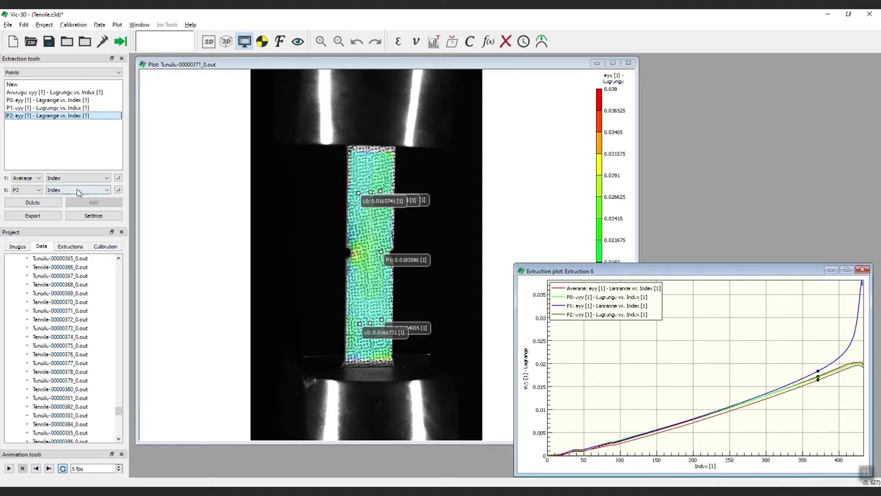
- Plot the extraction curves against Analog on the X axis, keeping Points as extraction type
left_click(39, 190)
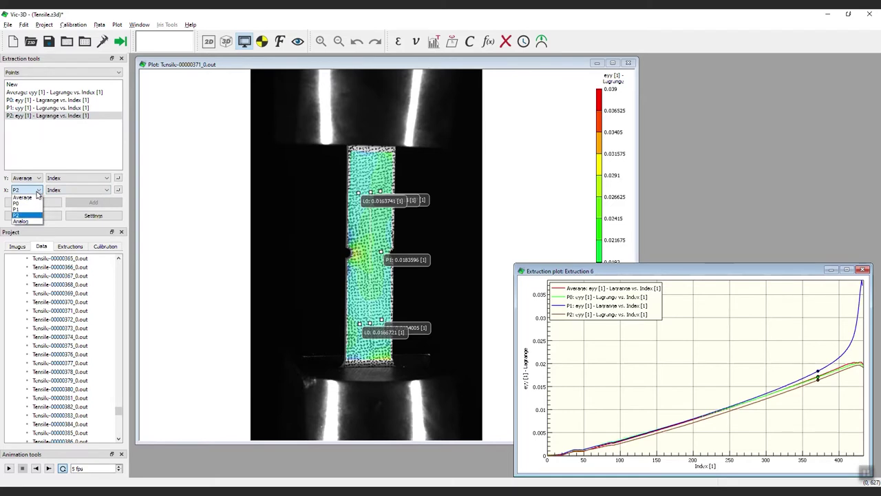
left_click(24, 221)
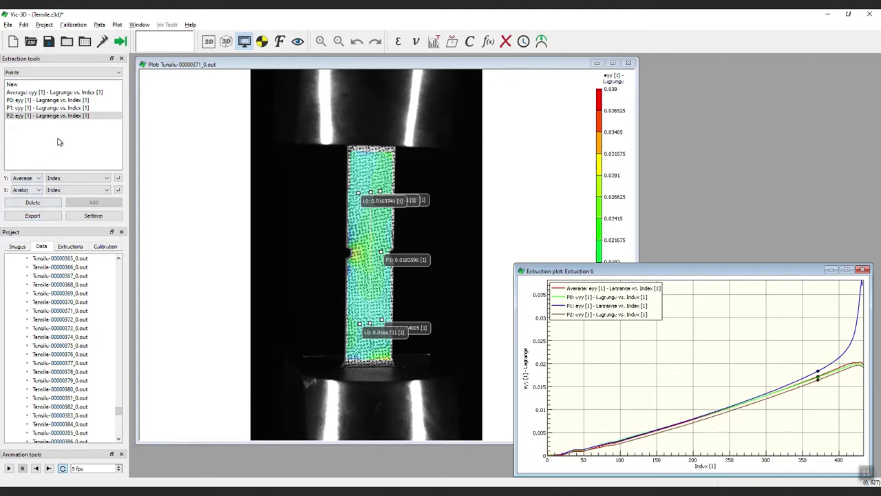
left_click(120, 73)
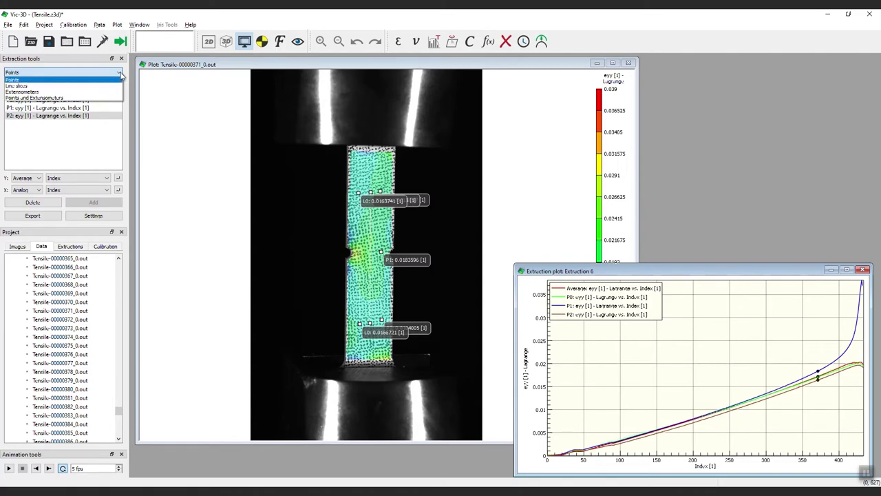
left_click(119, 80)
left_click(191, 24)
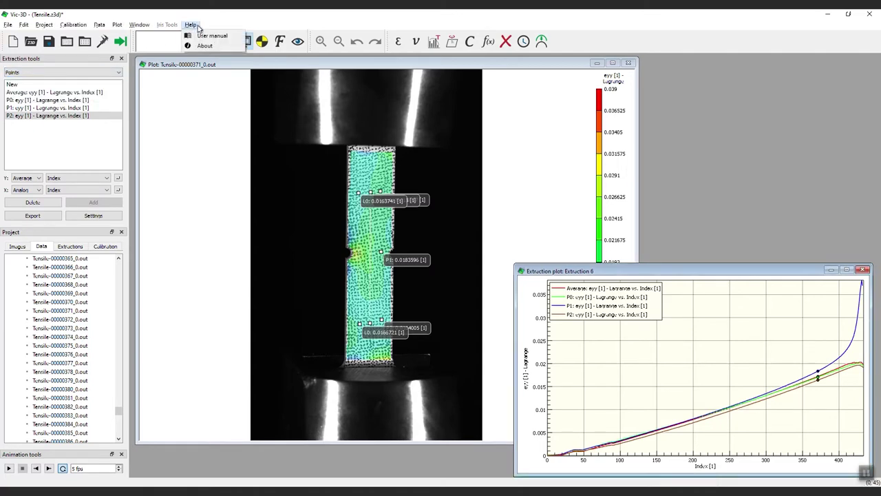
- Read the user manual's Plotting Data > Extraction Plots > The Extractions Menu page
left_click(208, 35)
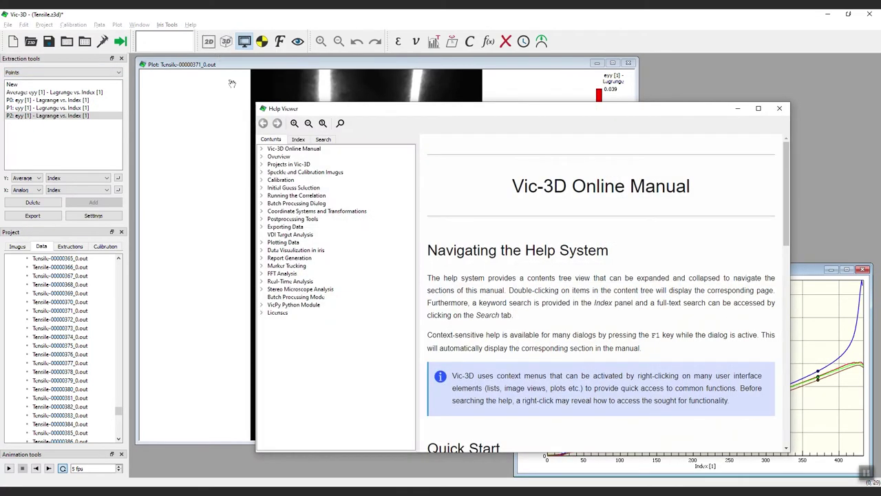
left_click(262, 243)
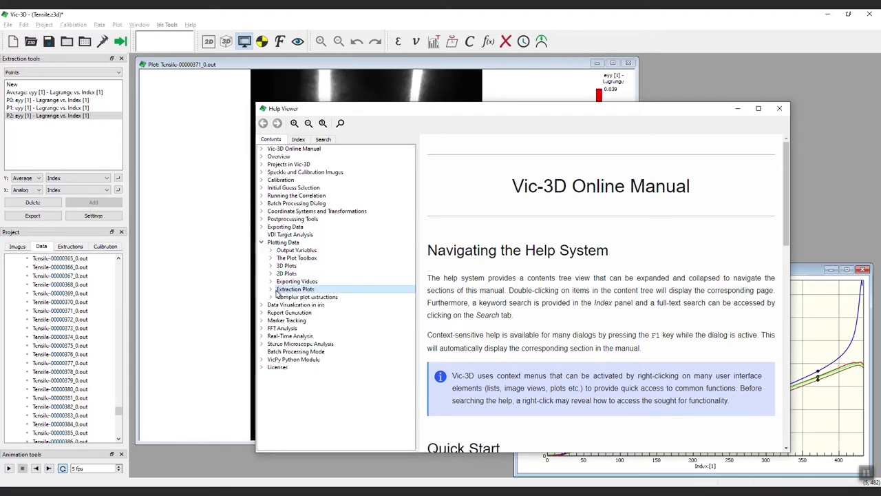
left_click(271, 290)
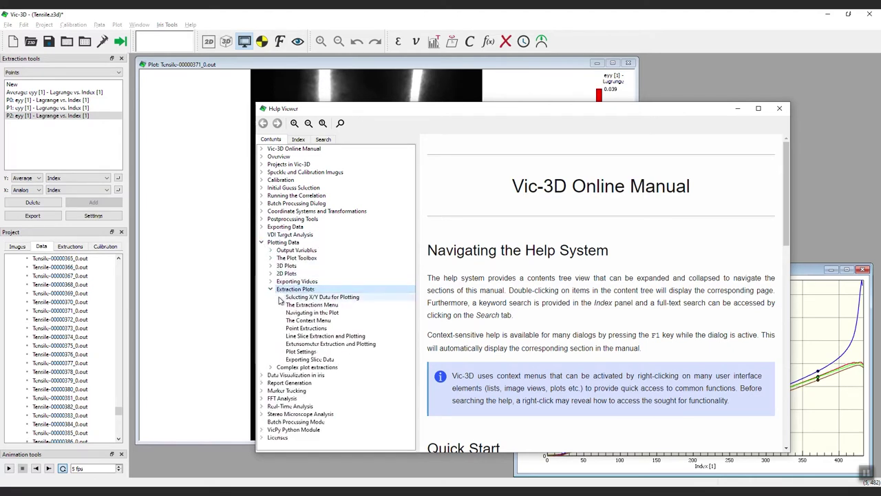
left_click(291, 305)
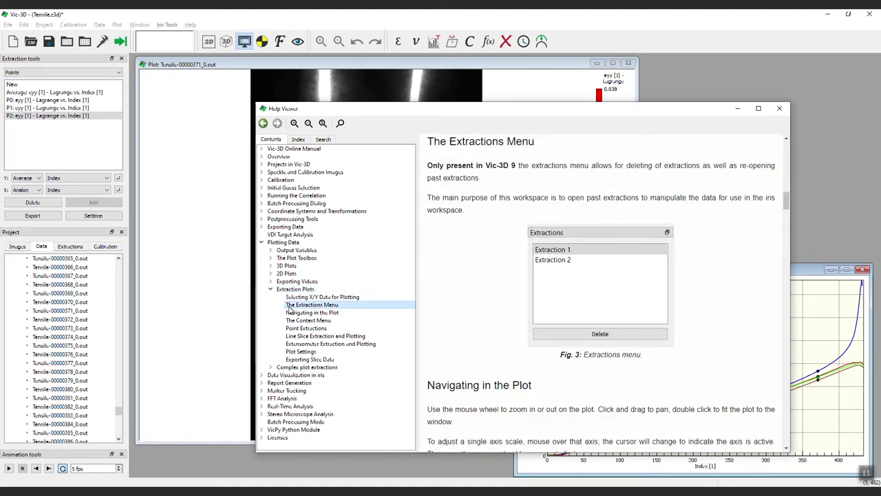
scroll(464, 321, "down", 6)
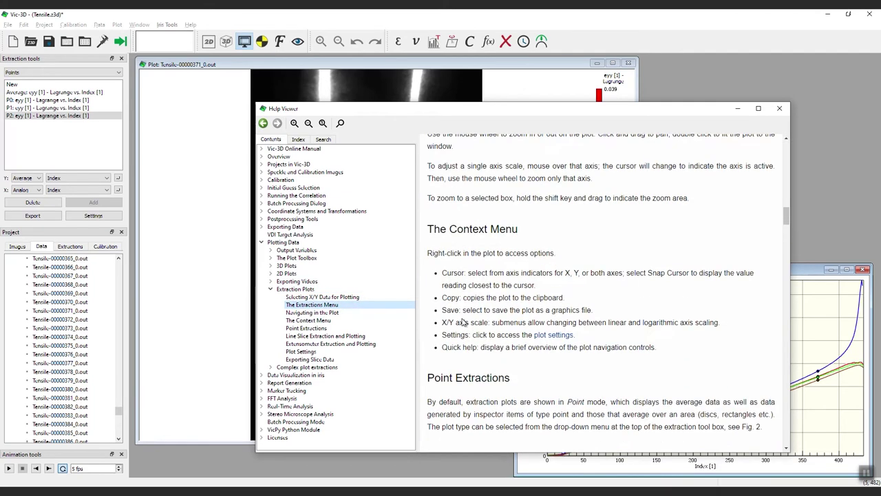
scroll(461, 317, "down", 12)
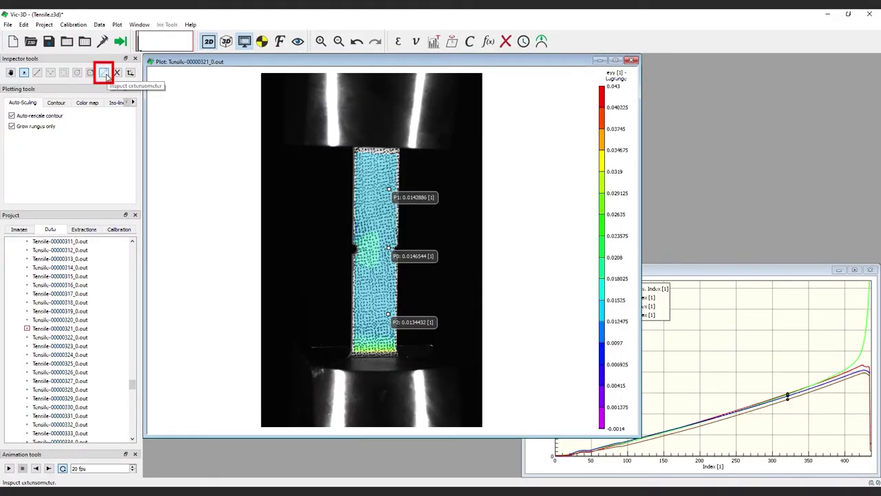
- Draw extensometer E0 down the specimen and open a new Extraction 2 plot
left_click(104, 73)
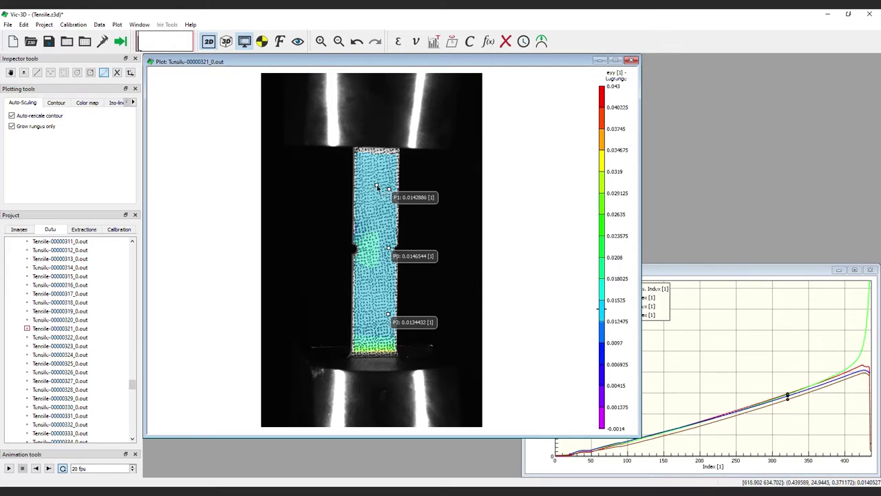
left_click_drag(377, 186, 376, 316)
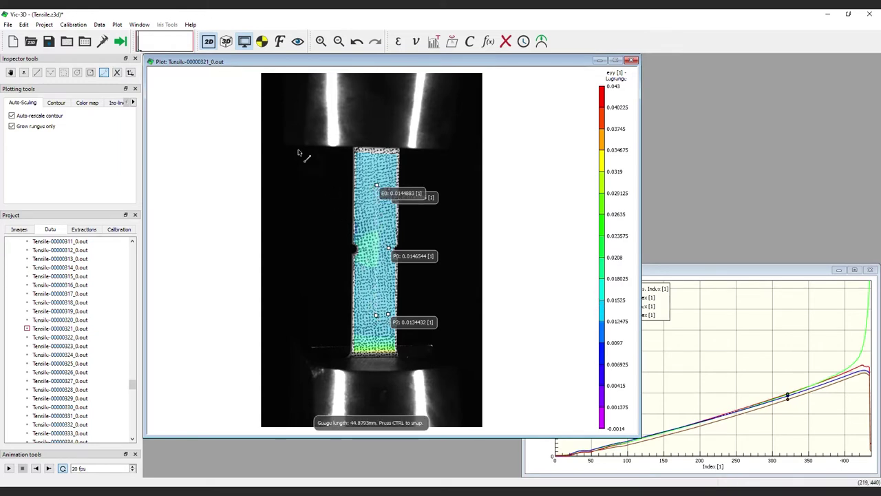
left_click(130, 73)
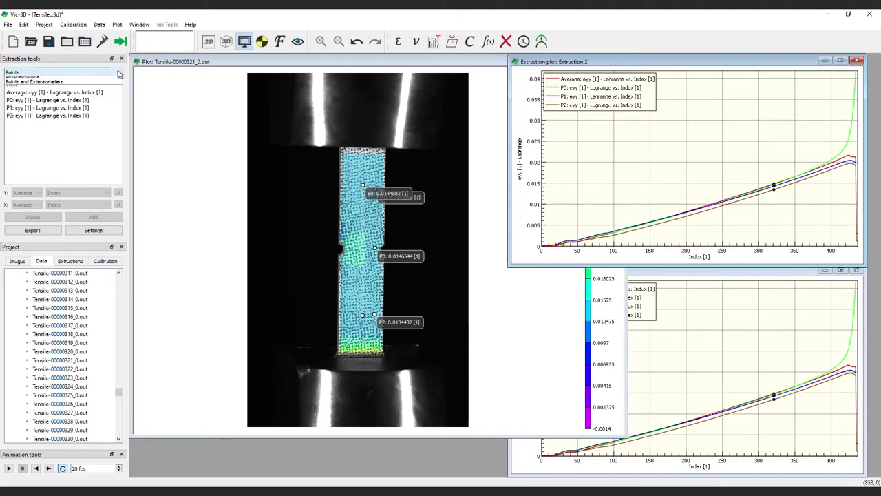
left_click(118, 72)
- Set the extraction type to Points and Extensometers so E0 plots with the points
left_click(44, 86)
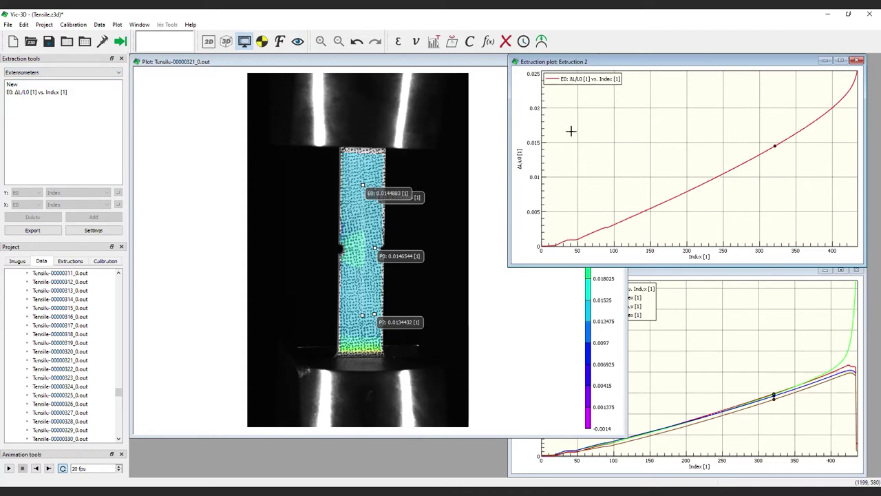
left_click(103, 73)
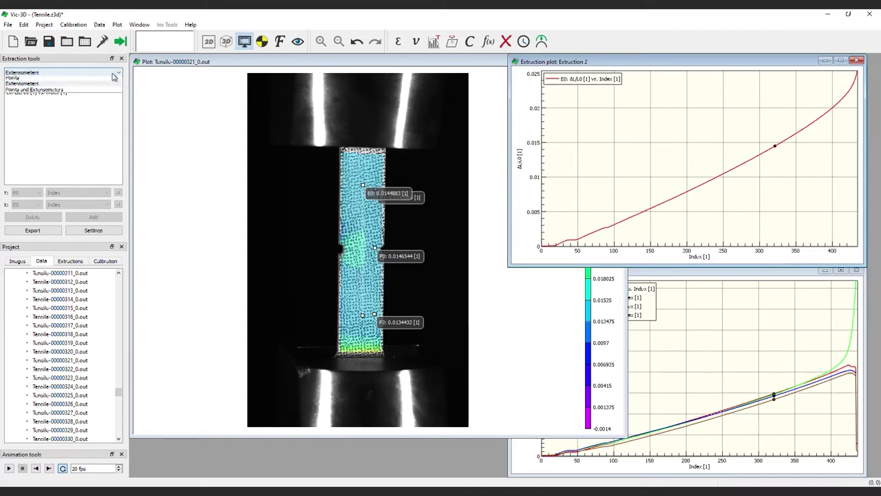
left_click(69, 92)
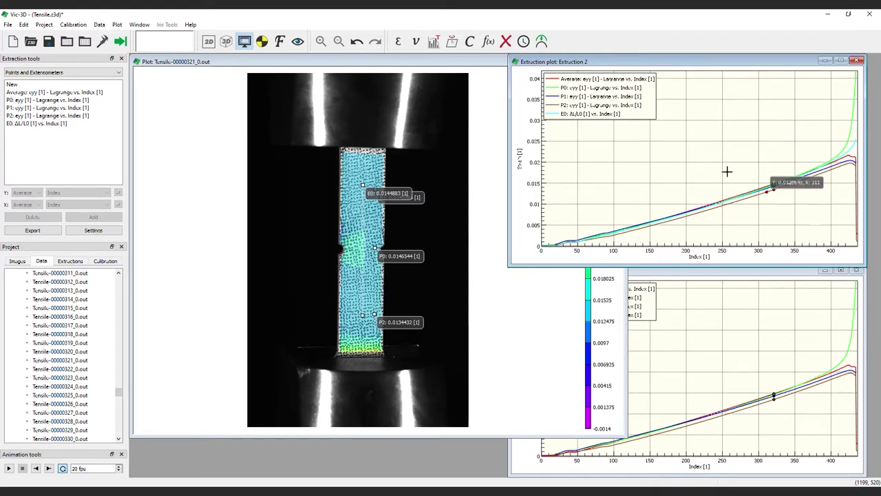
- Switch P0's Y variable to exx and update, then back to eyy and update
left_click(71, 100)
left_click(102, 192)
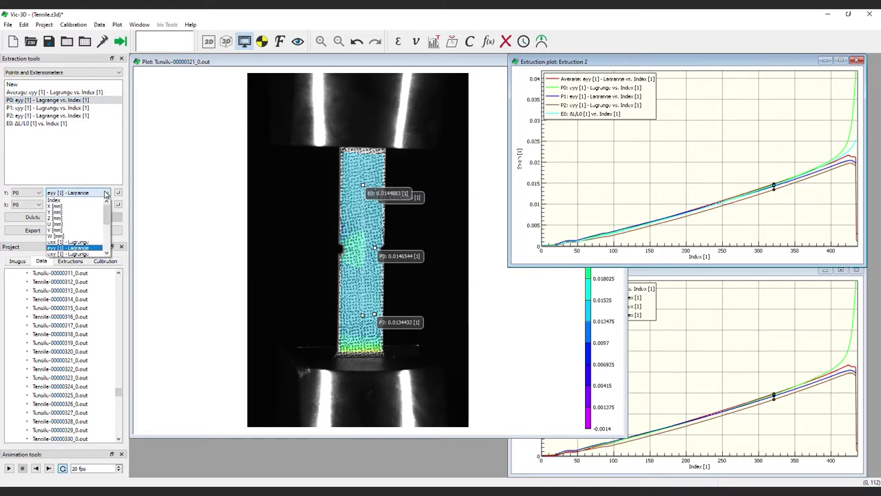
left_click(79, 245)
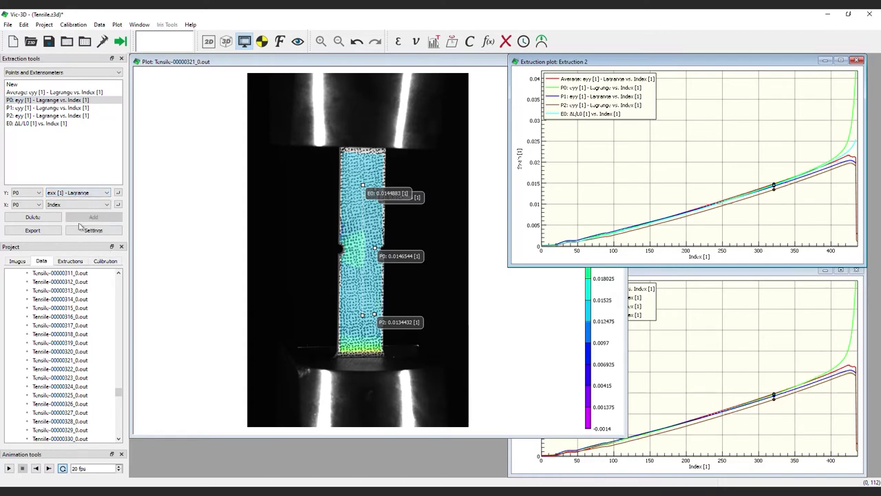
left_click(118, 193)
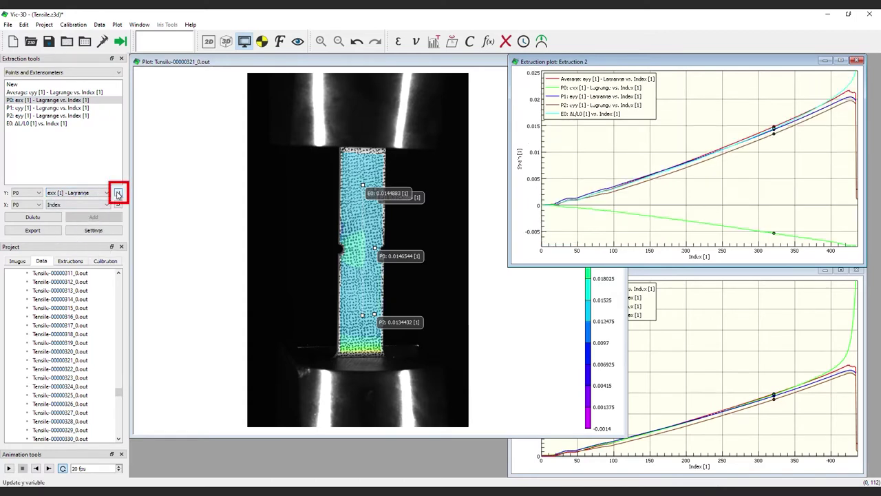
left_click(102, 192)
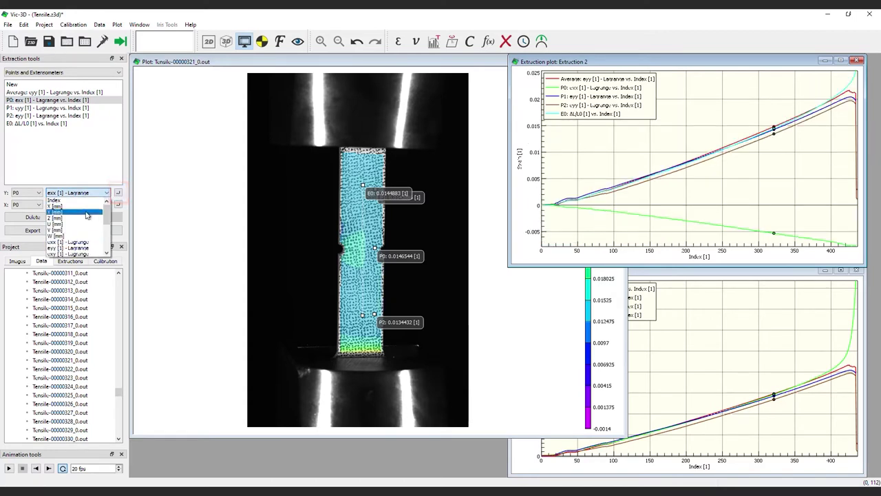
left_click(67, 248)
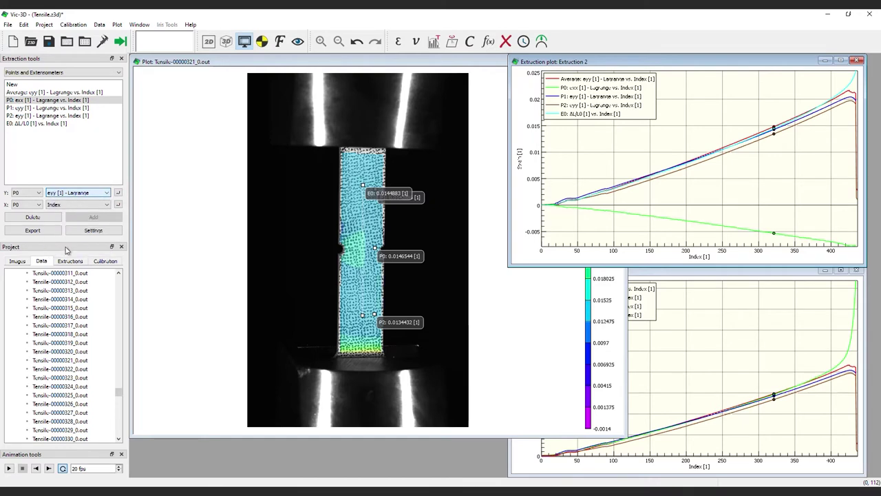
left_click(118, 193)
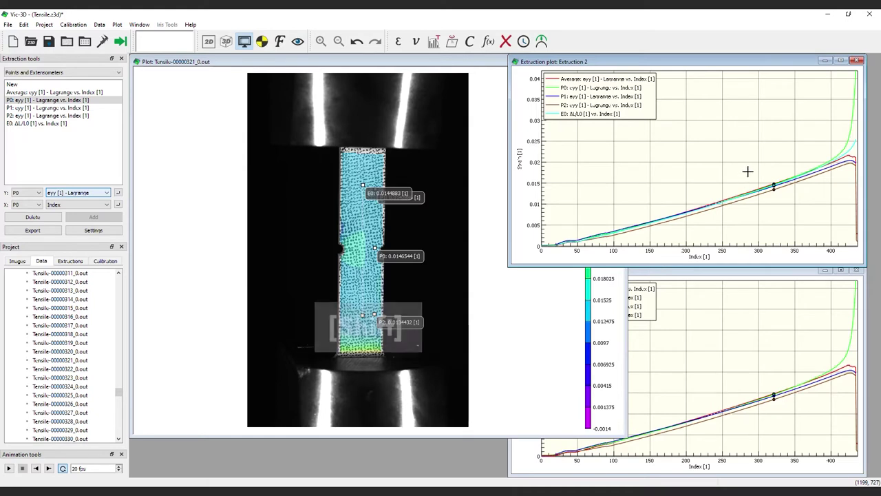
- Box-zoom the extraction plot to Index 313–331, then scroll to zoom back out
key("shift")
left_click_drag(748, 170, 804, 200, "shift")
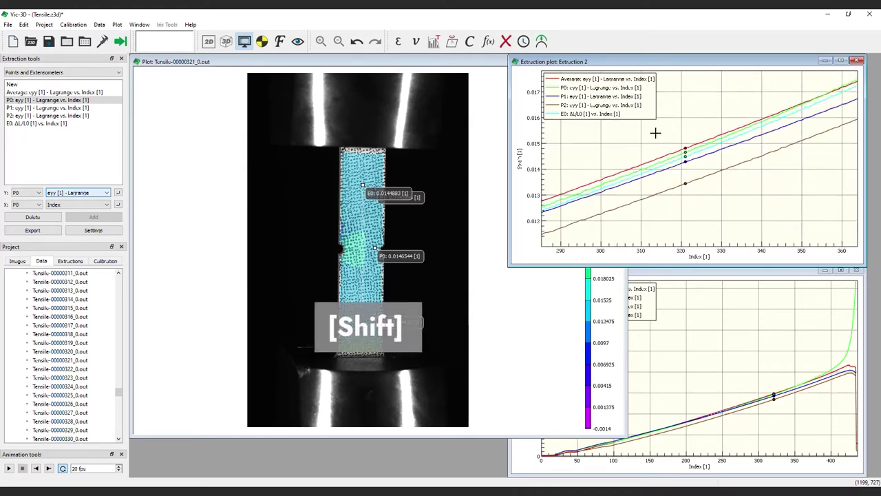
left_click_drag(655, 133, 724, 192, "shift")
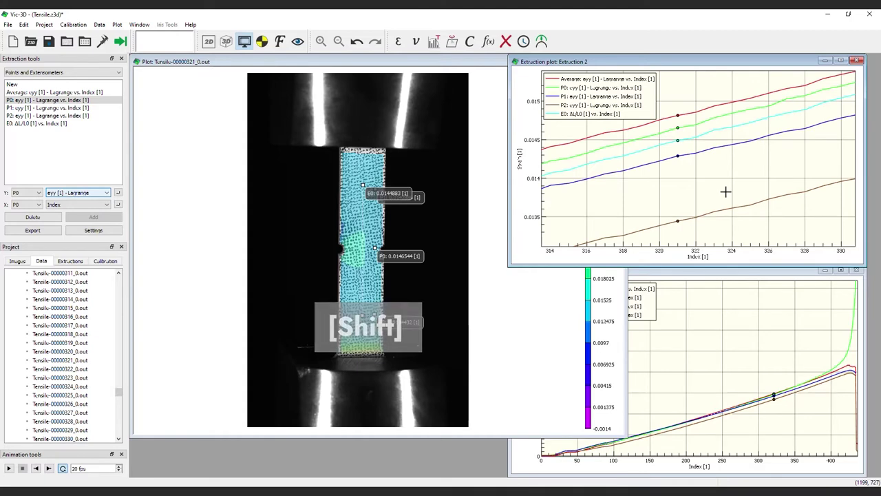
scroll(638, 195, "down", 6)
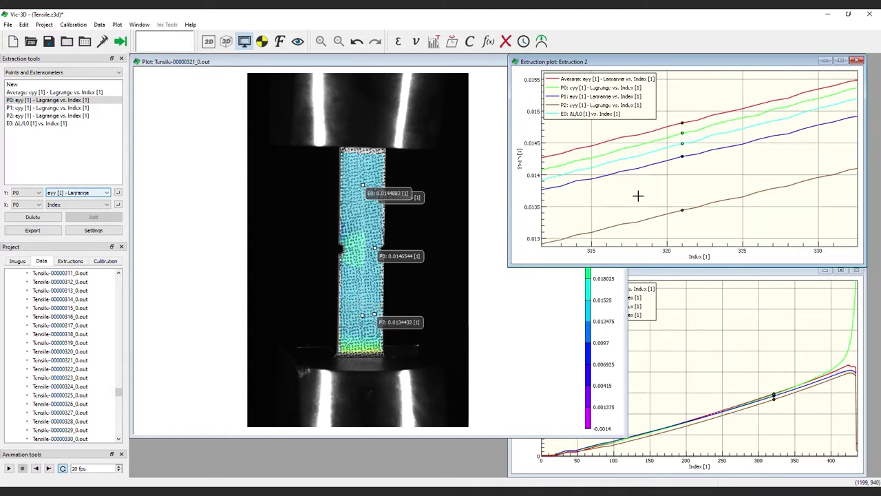
scroll(639, 196, "down", 5)
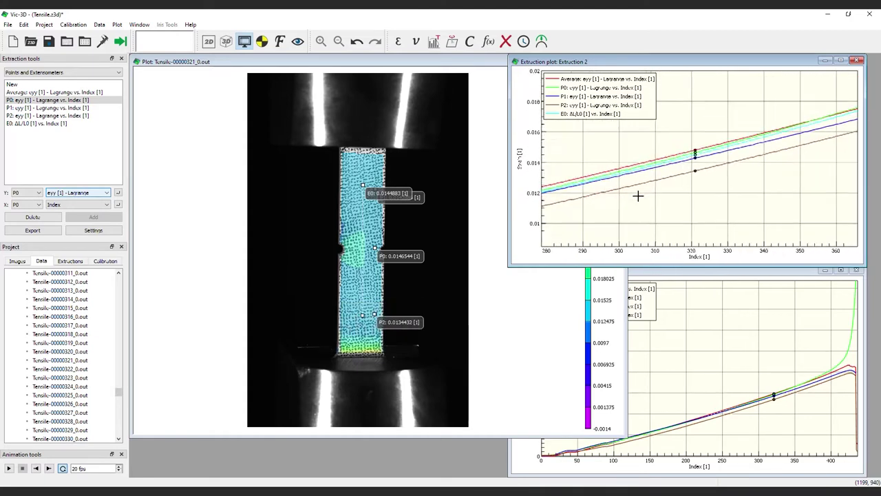
scroll(638, 196, "down", 3)
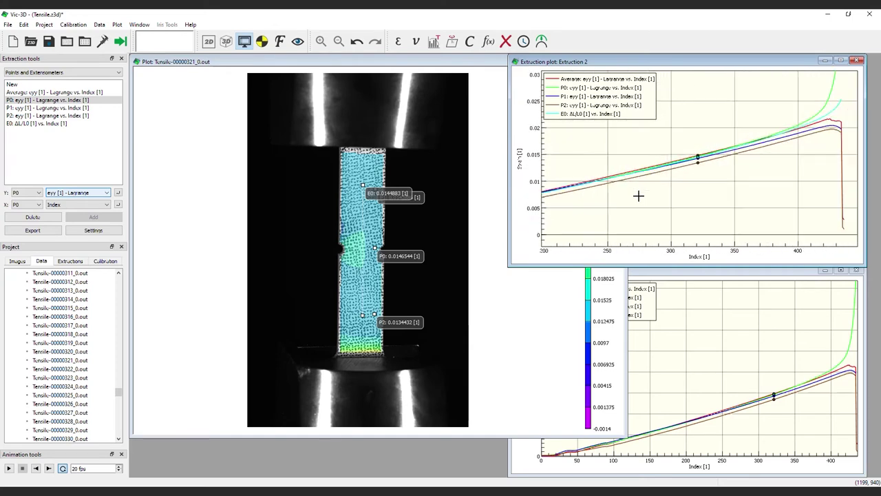
- Play the animation and stop it at frame Tensile-00000427_0.out
left_click(8, 468)
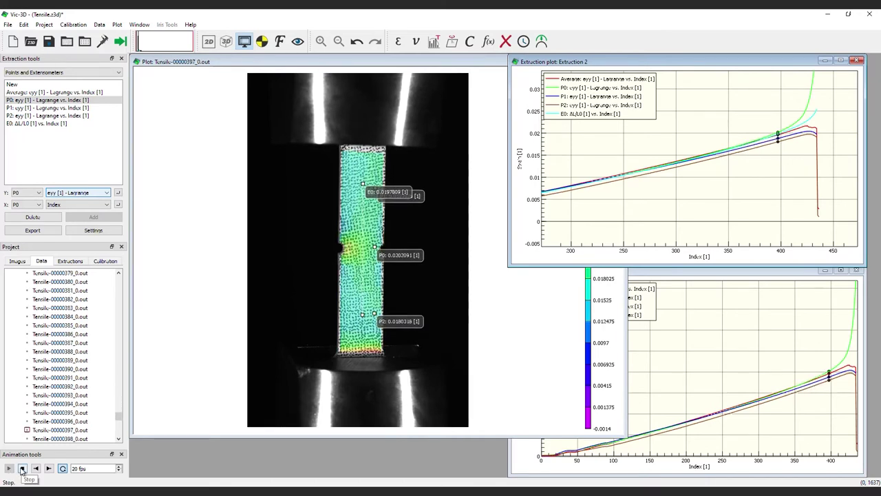
left_click(22, 469)
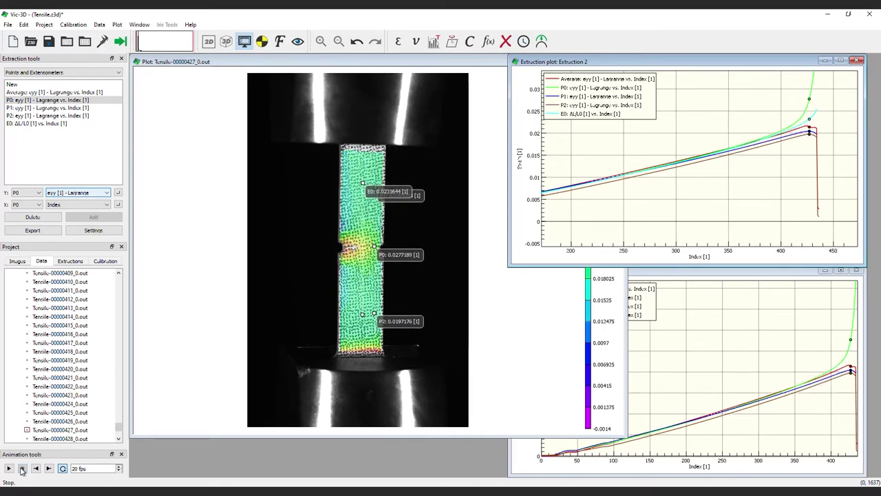
right_click(671, 190)
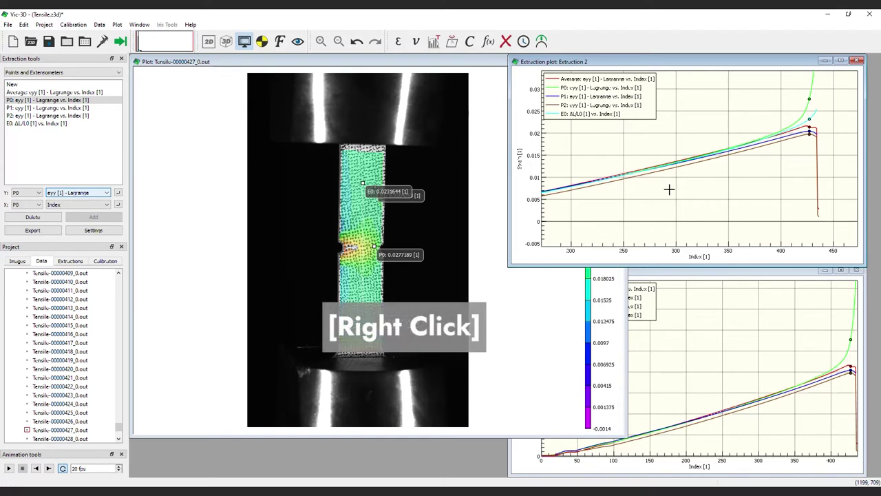
mouse_move(691, 198)
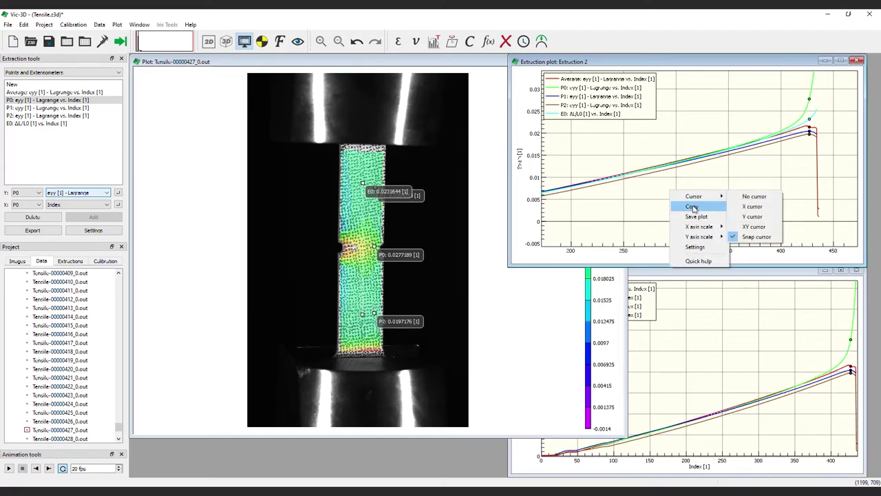
mouse_move(697, 228)
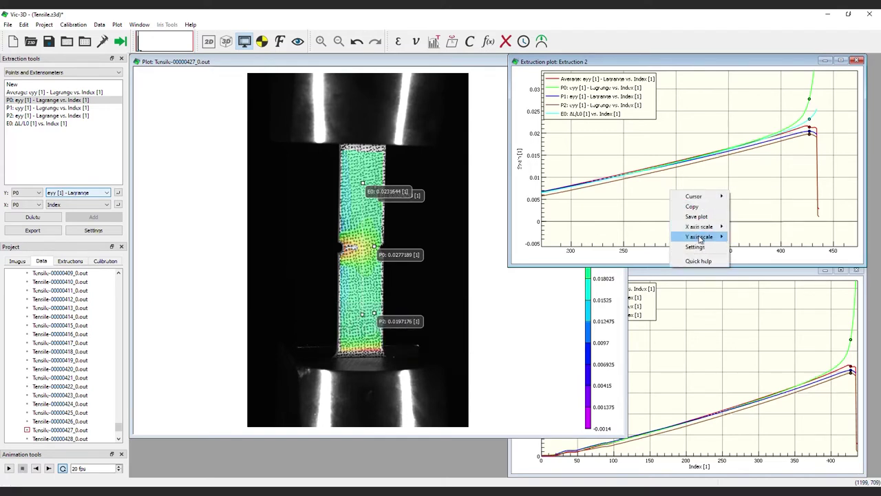
left_click(698, 246)
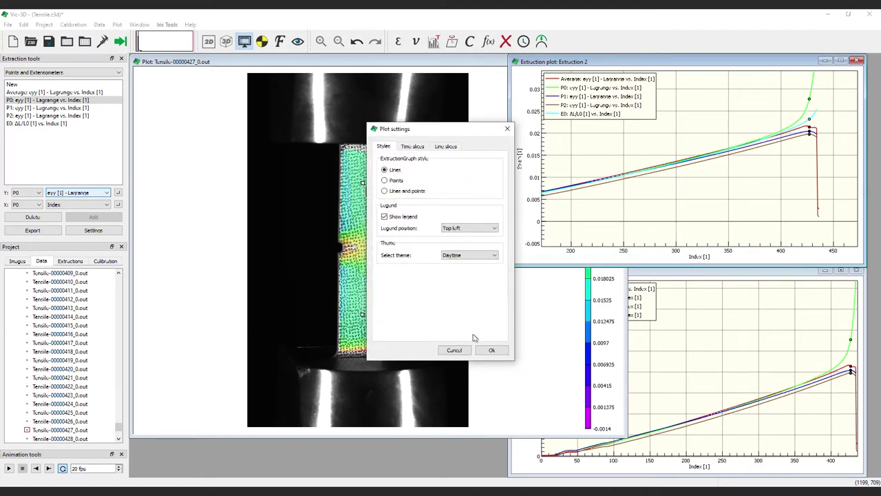
left_click(493, 350)
right_click(694, 157)
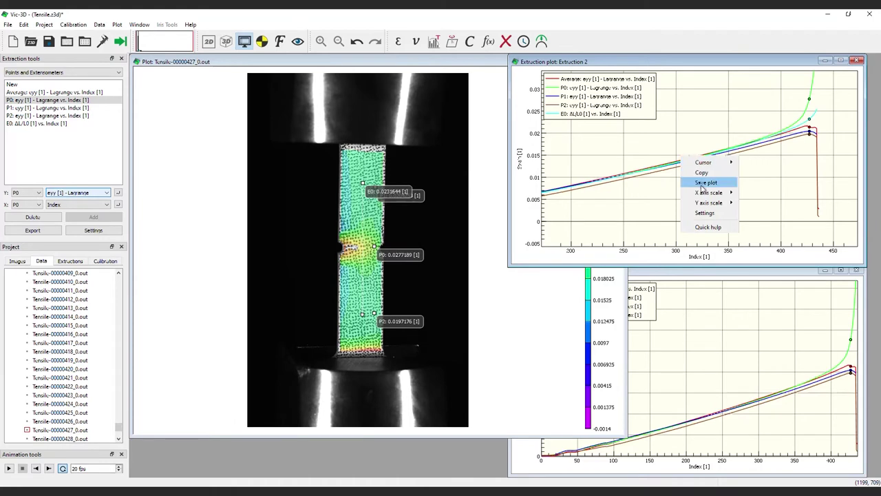
left_click(712, 228)
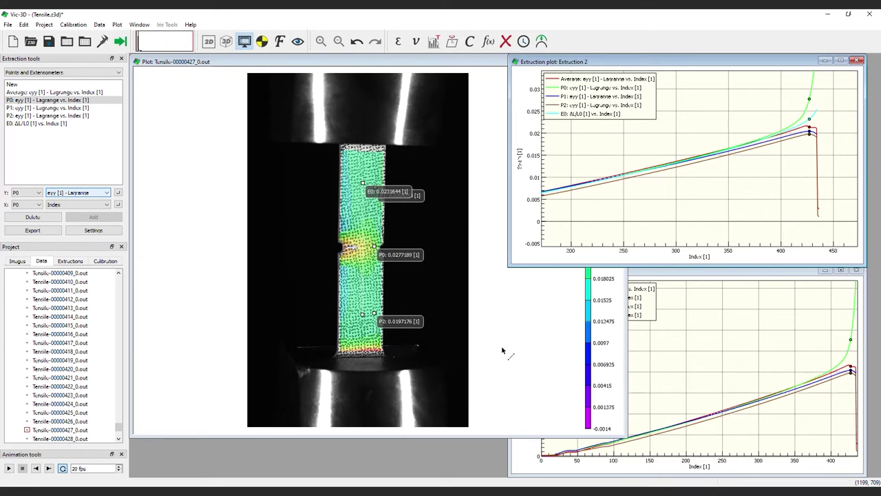
left_click(396, 62)
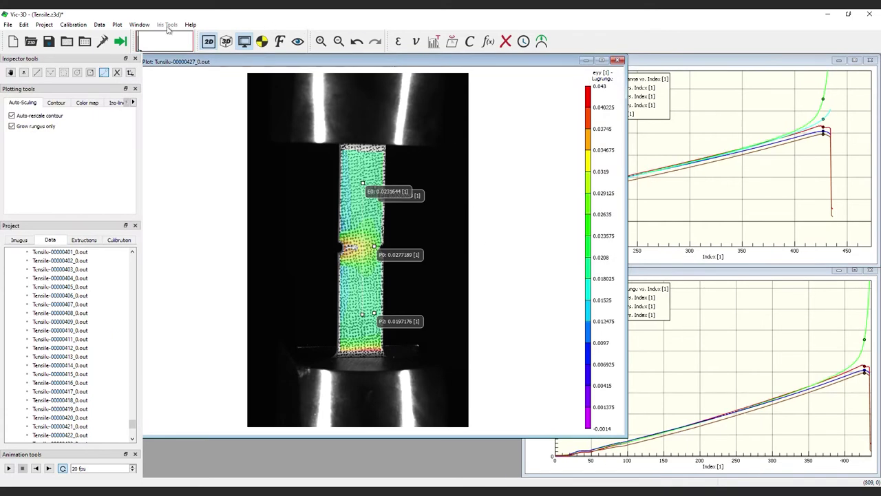
- Draw inspection line L0 from the specimen's top to bottom and open an Extraction 3 plot
left_click(37, 74)
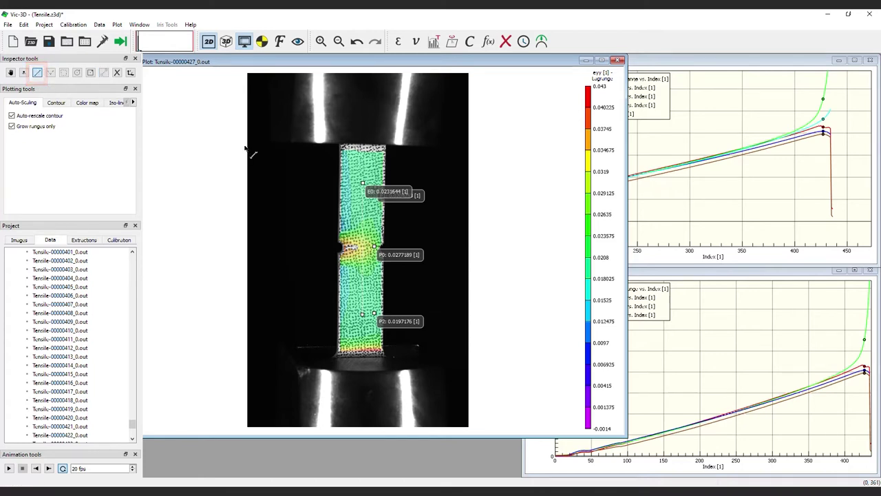
left_click(349, 180)
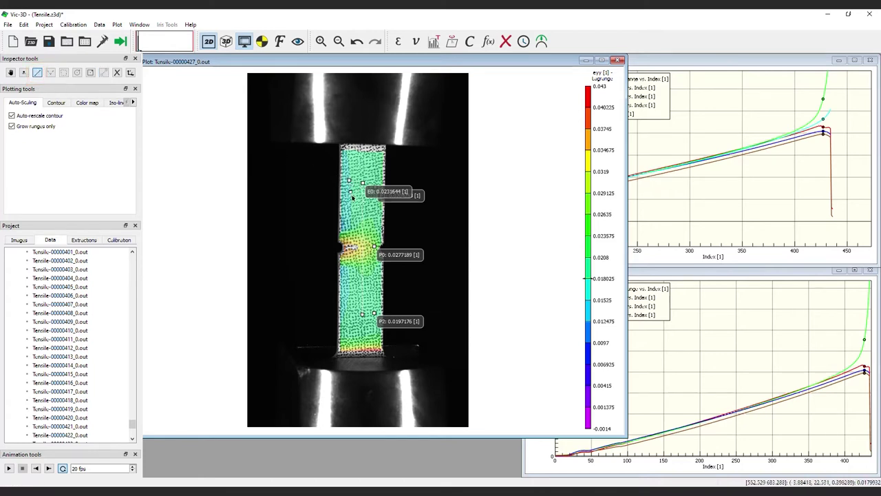
left_click(349, 325)
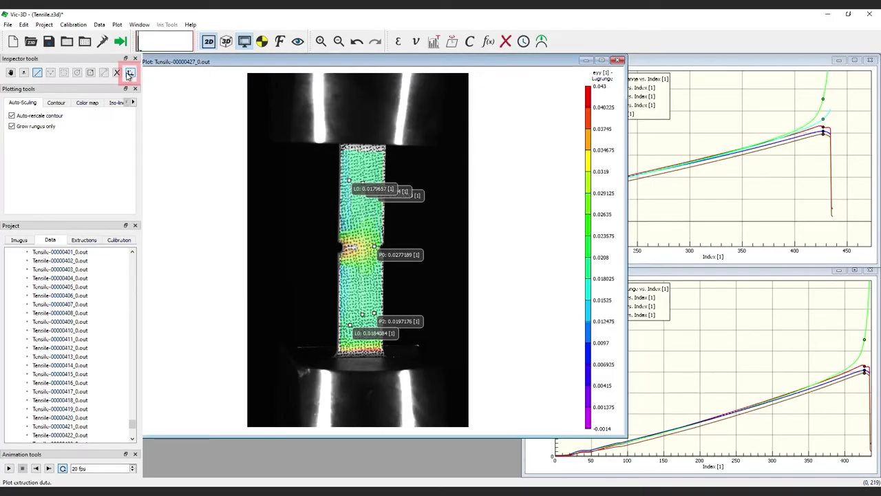
left_click(130, 73)
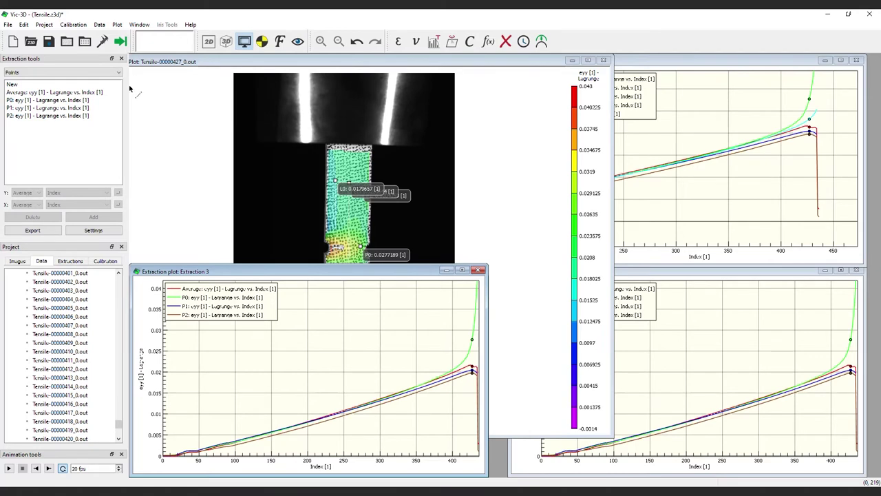
- Switch the extraction type from Points to Line slices to plot L0 eyy profiles
left_click(118, 72)
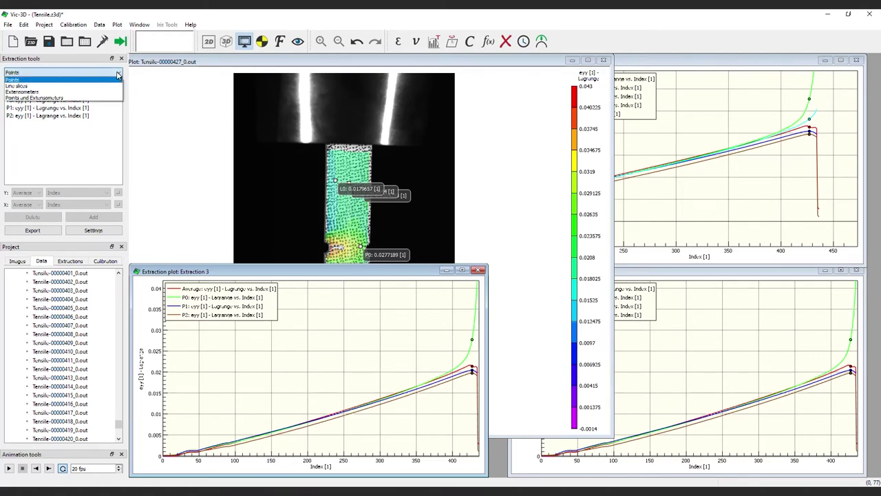
left_click(28, 86)
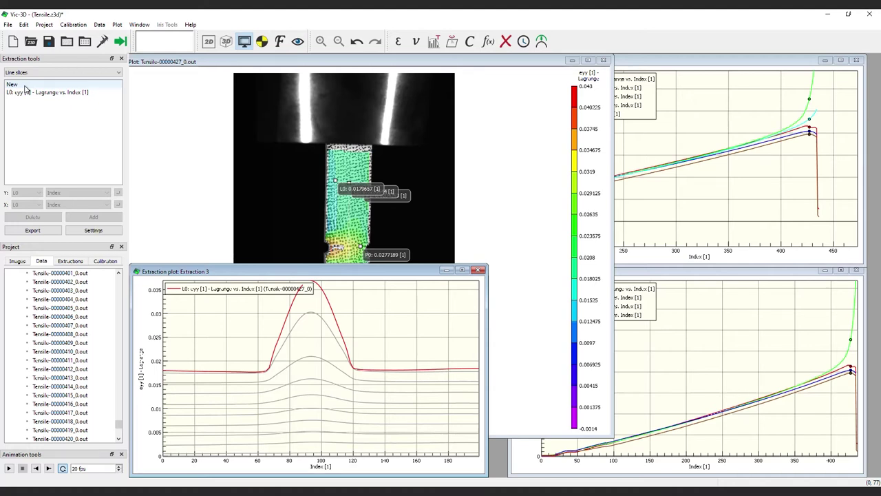
- In the Extraction 3 plot settings, include line slices from all images
right_click(396, 330)
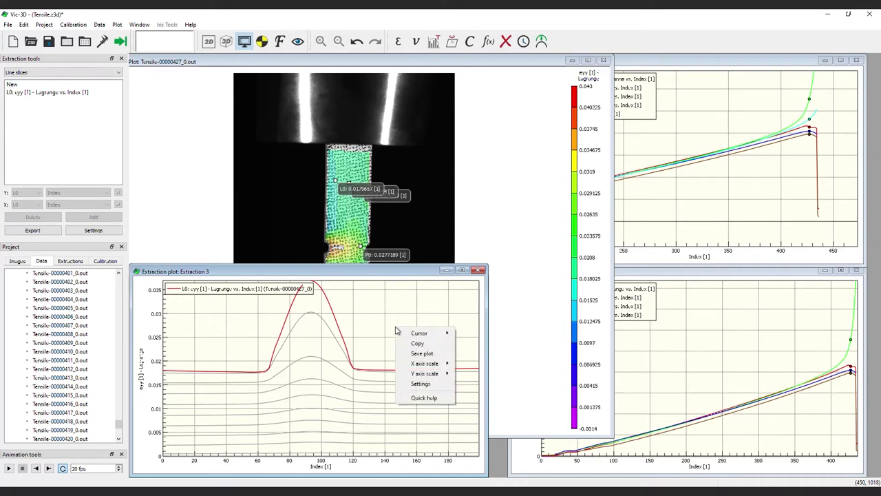
left_click(431, 383)
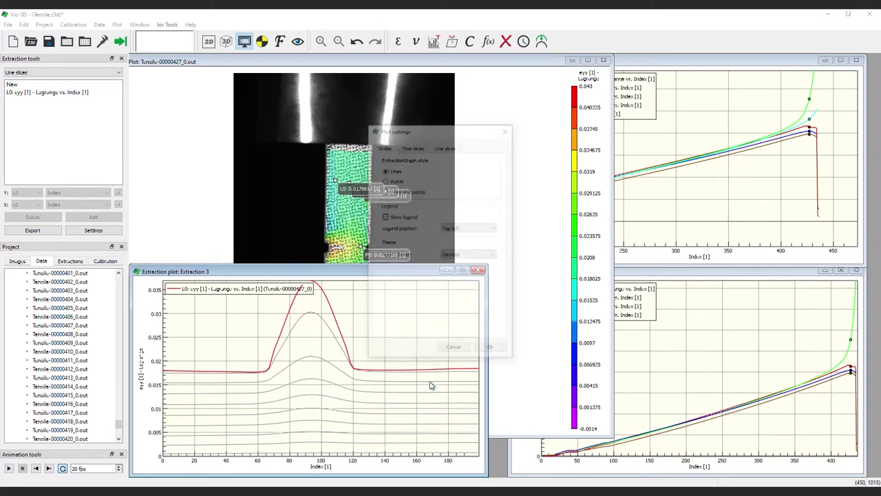
left_click(449, 147)
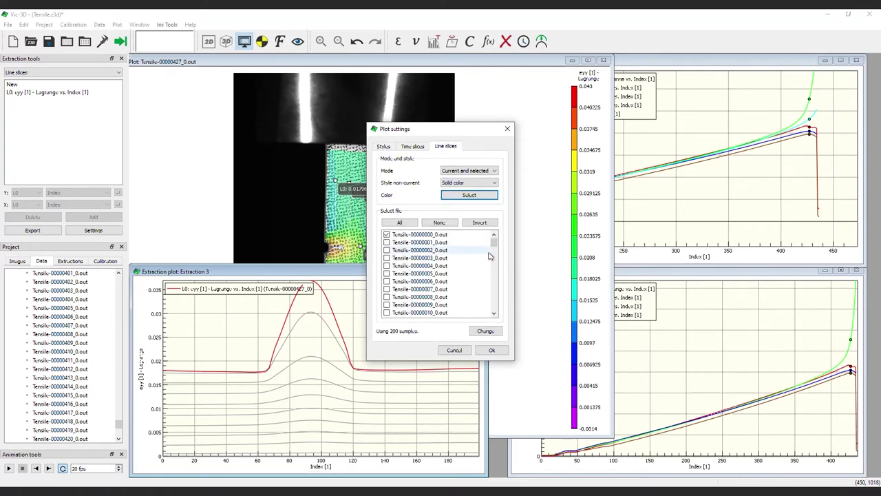
scroll(489, 269, "down", 9)
scroll(488, 270, "down", 6)
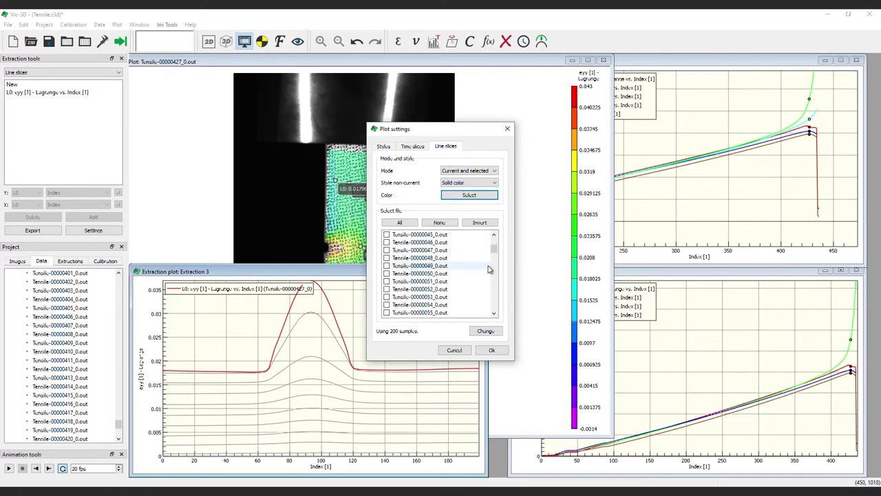
scroll(489, 269, "down", 20)
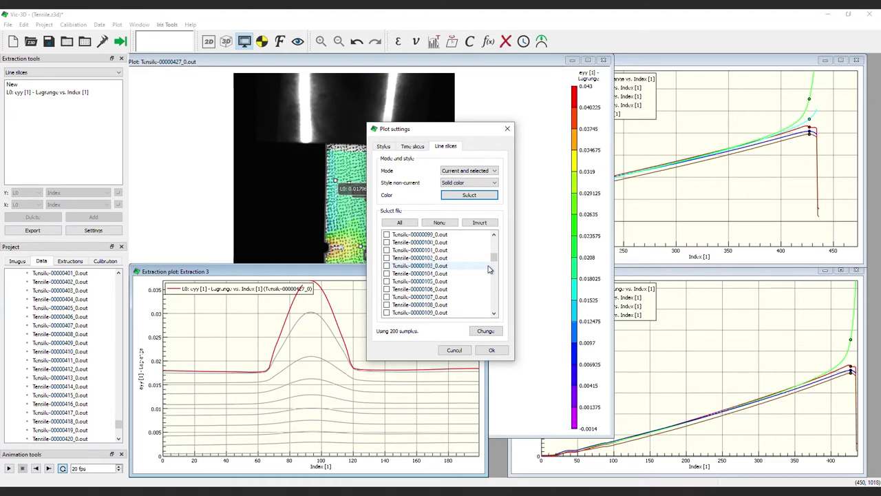
scroll(488, 269, "up", 20)
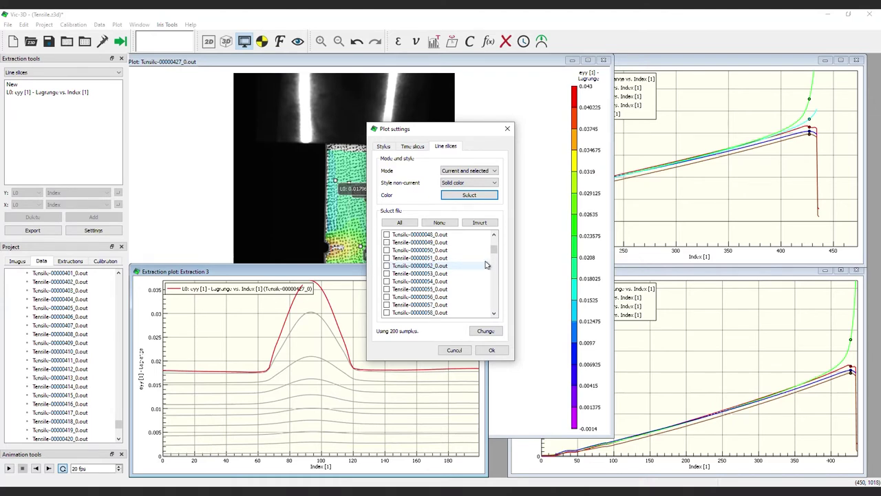
left_click(413, 224)
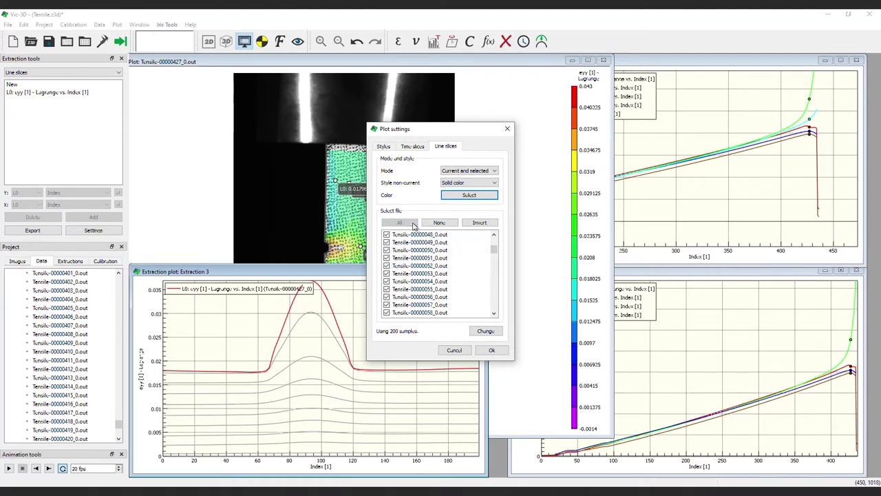
left_click(491, 349)
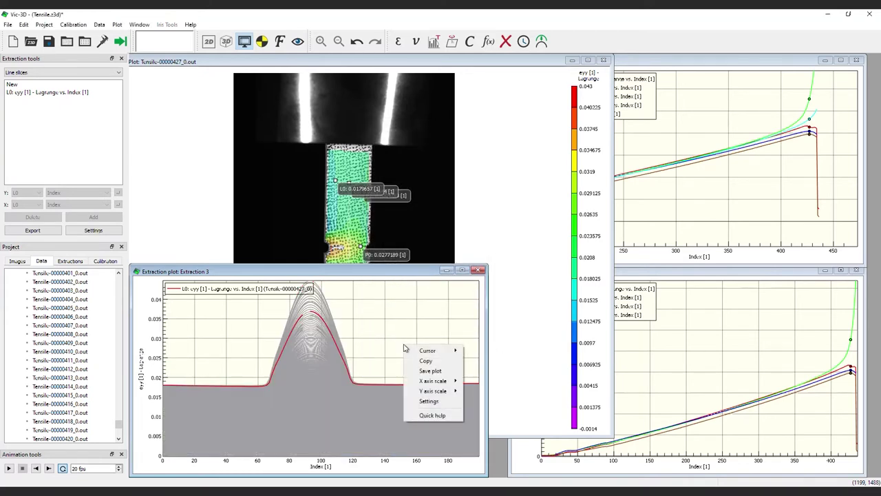
- Thin the line slices to every 20th image, zoom into Index 114.5–128.5, then close the plot
left_click(430, 400)
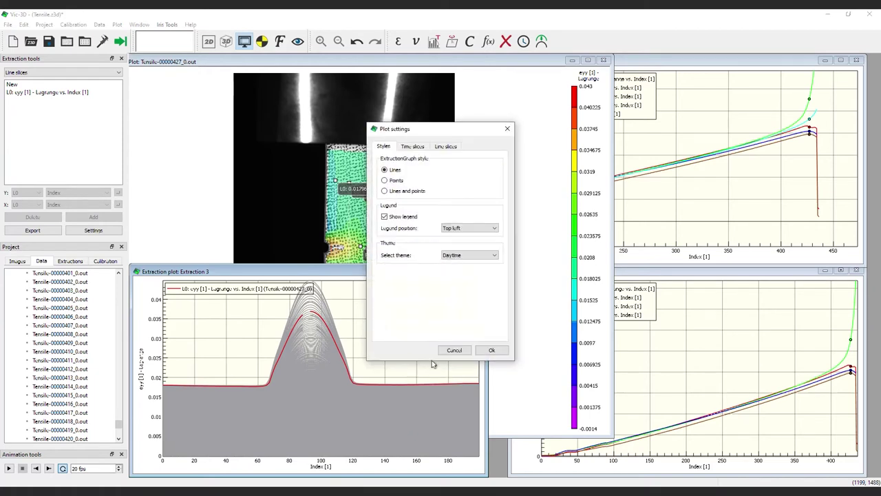
left_click(445, 146)
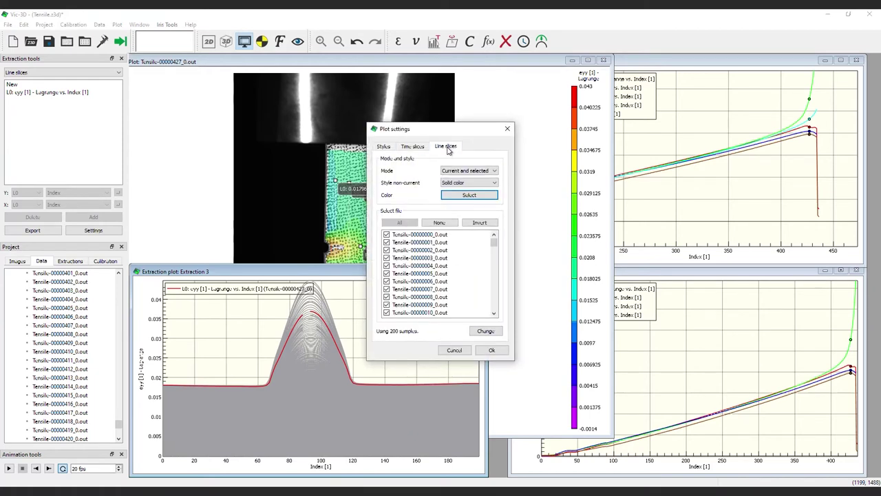
right_click(473, 246)
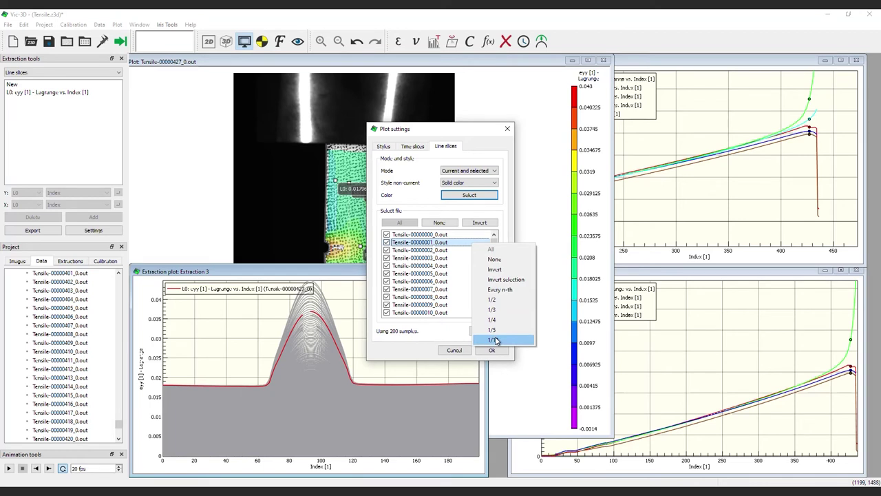
left_click(500, 289)
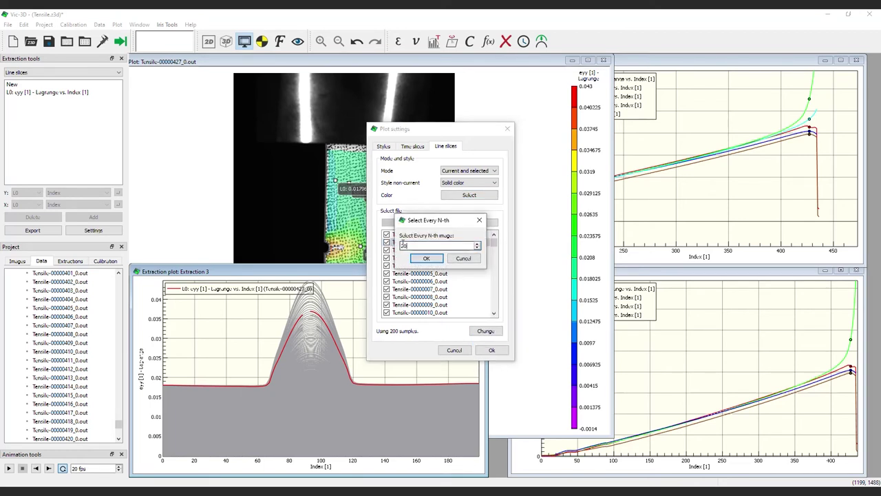
left_click(426, 258)
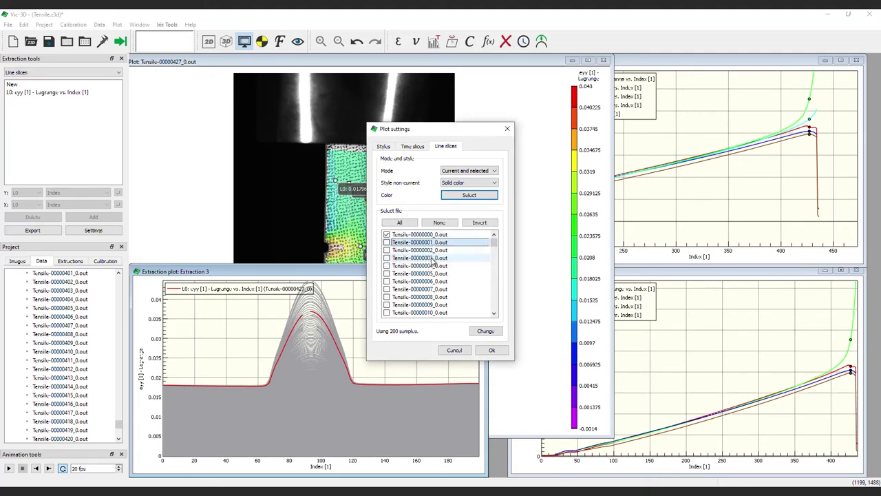
left_click(493, 351)
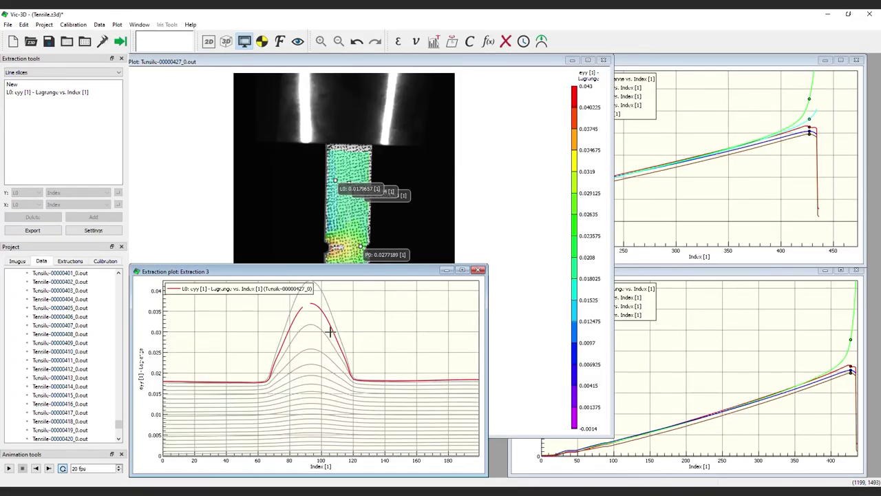
left_click_drag(329, 332, 386, 396)
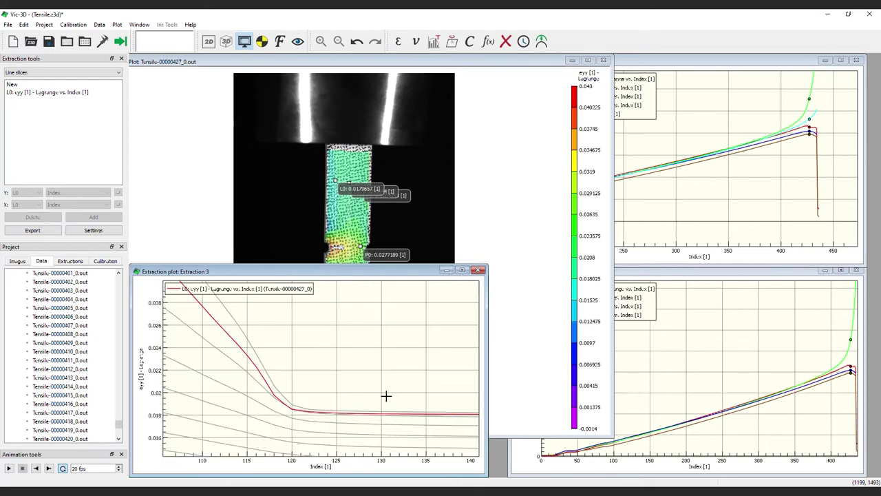
left_click_drag(242, 342, 367, 432)
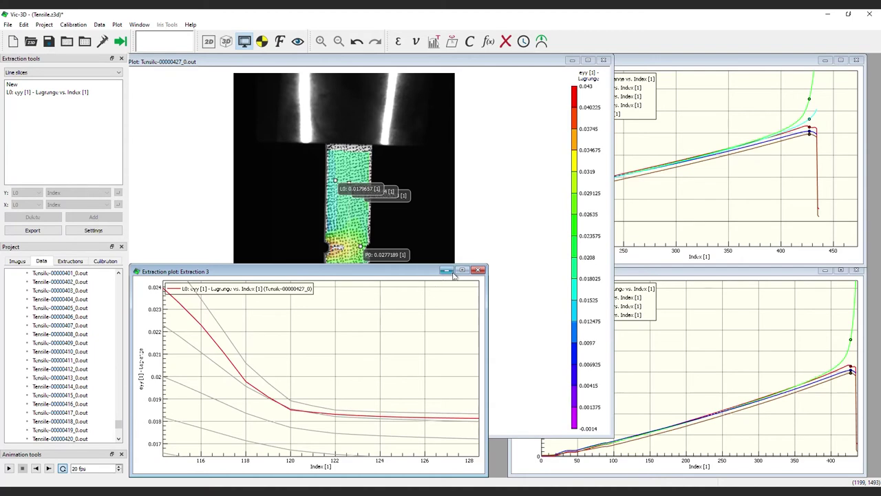
left_click(478, 270)
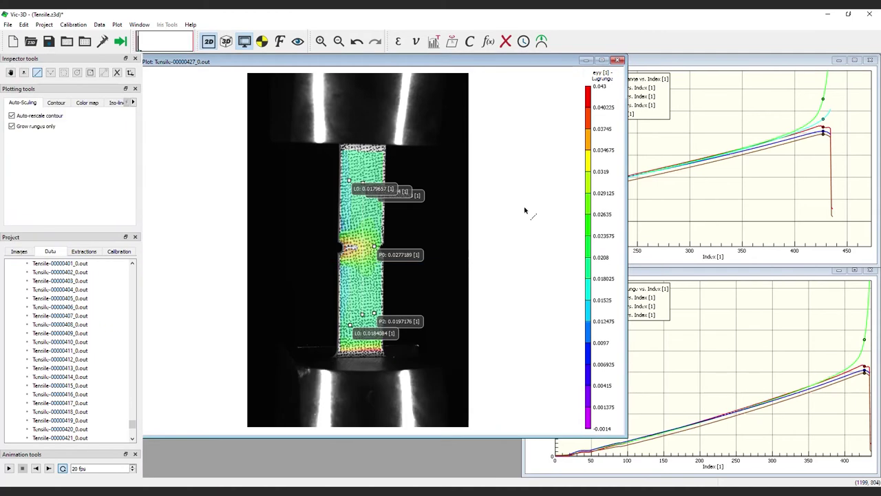
- Close both plot windows and open Extractions 1, 2 and 3 from the saved extractions list
left_click(870, 60)
left_click(870, 269)
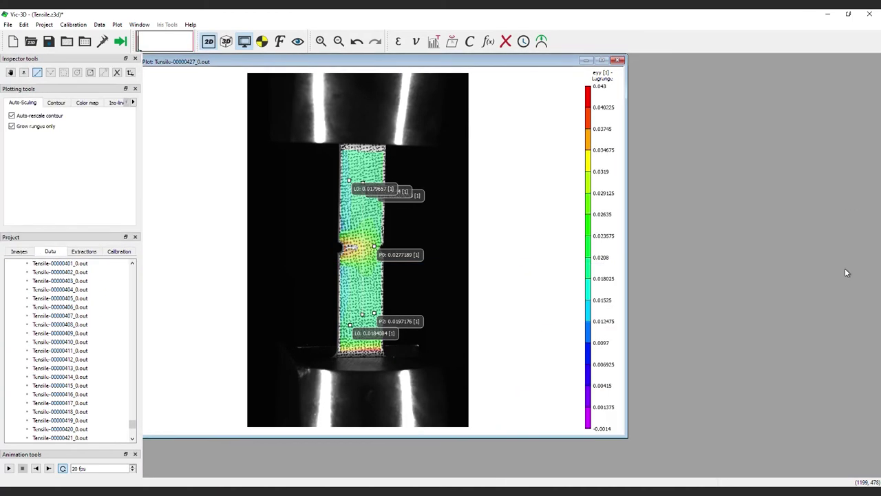
left_click(84, 251)
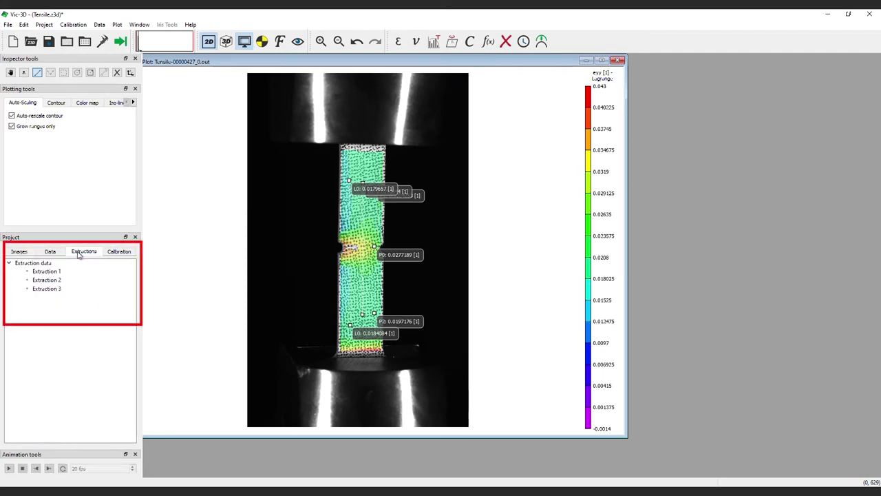
double_click(47, 271)
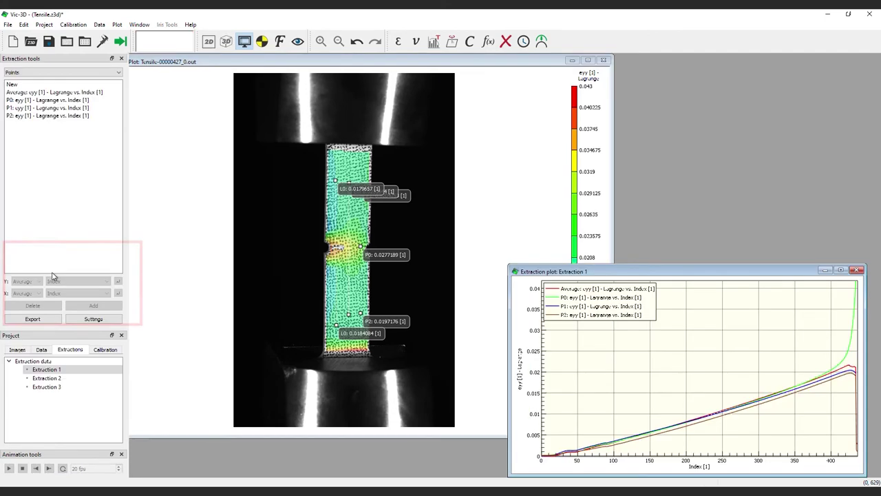
double_click(42, 378)
double_click(45, 387)
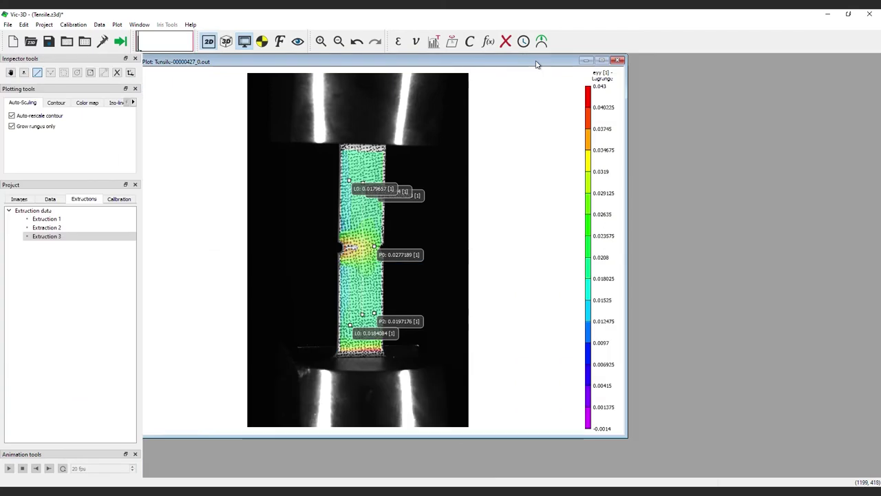
- Add an extraction line plot beneath the eyy contour, creating Extraction 4
right_click(520, 136)
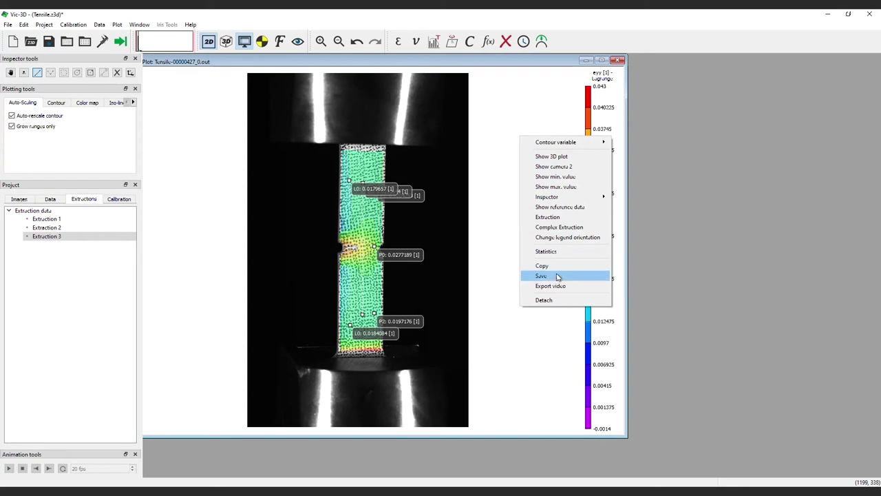
left_click(552, 217)
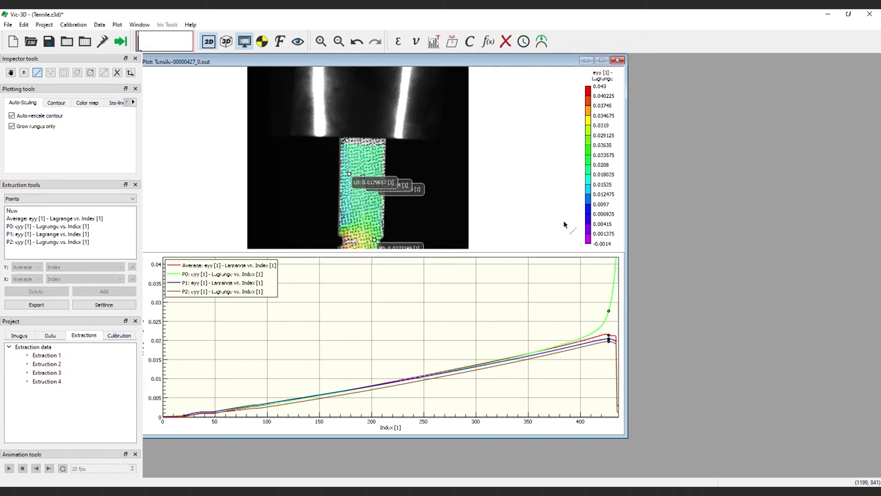
scroll(564, 225, "down", 3)
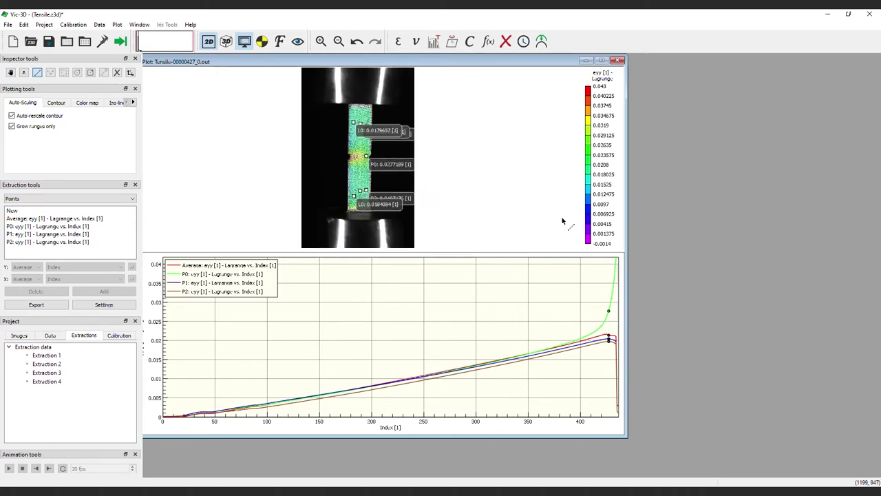
- Export the contour and Extraction 4 plots as video 'extraction 1.mp4' in MP4 - Medium quality
right_click(541, 187)
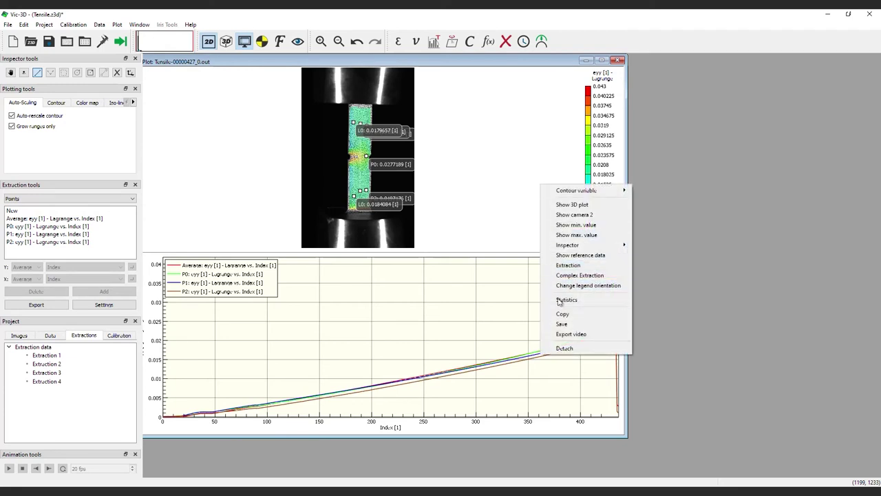
left_click(570, 334)
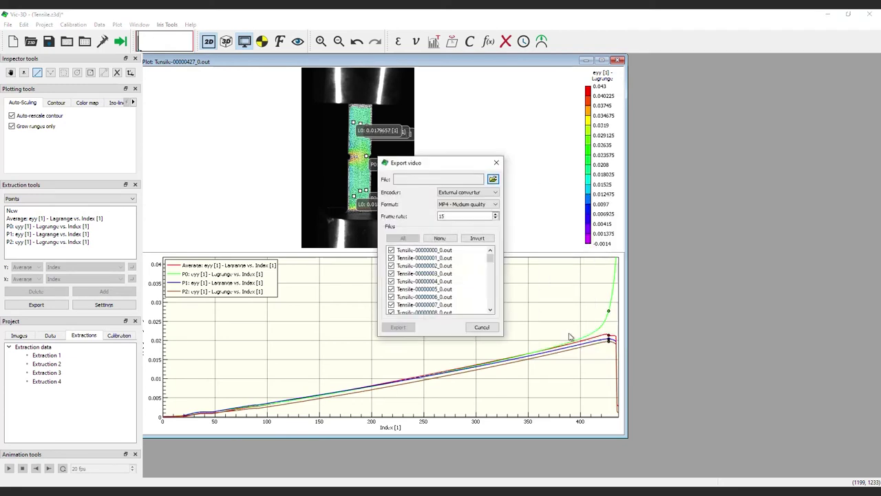
left_click(492, 178)
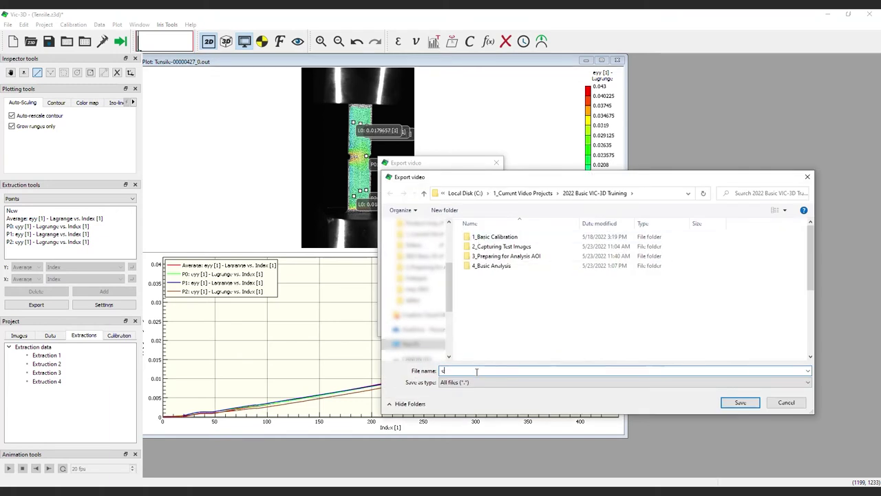
type("extraction 1.mp4")
left_click(743, 403)
left_click(494, 205)
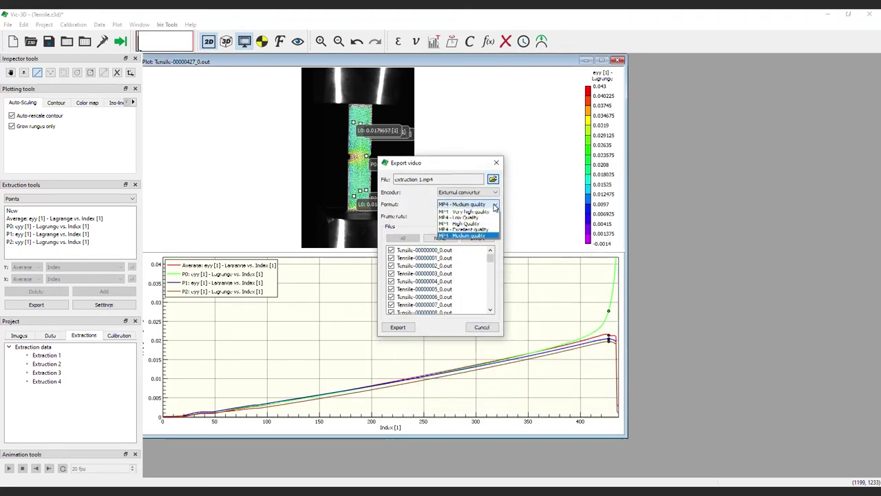
left_click(465, 236)
left_click(398, 327)
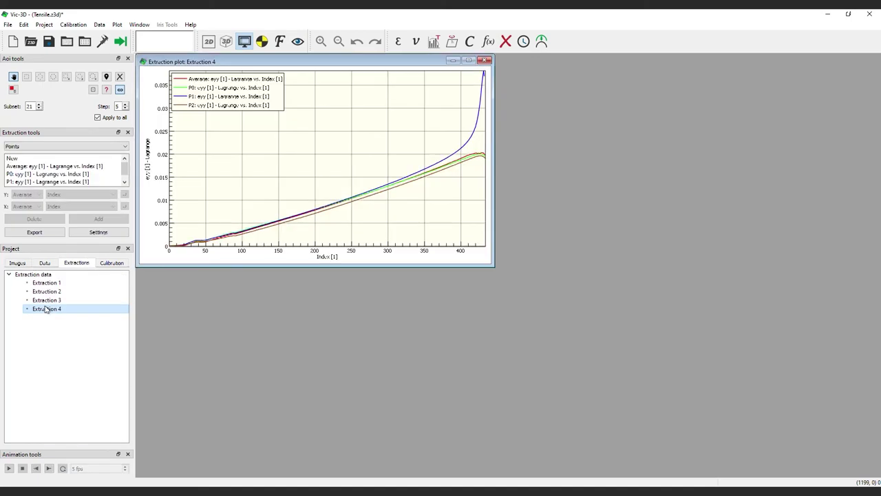
- Export Extraction 4 data with all points, files and variables to 'extraction 4.csv'
left_click(44, 309)
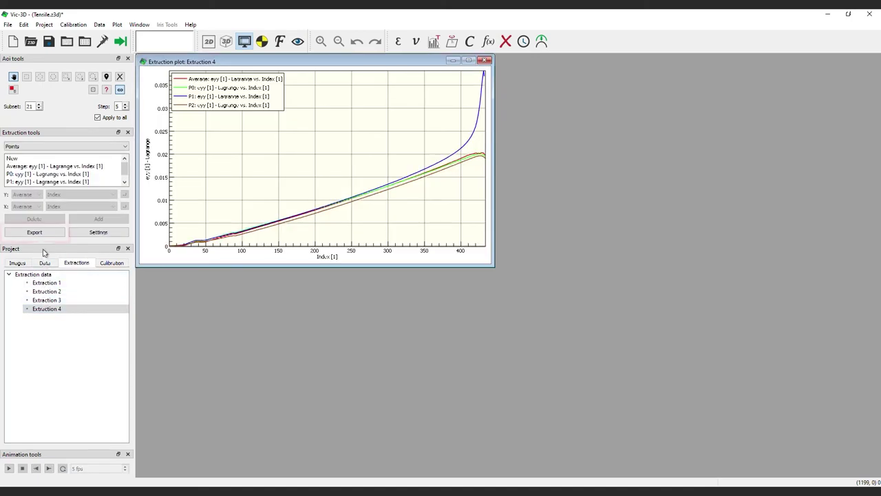
left_click(41, 234)
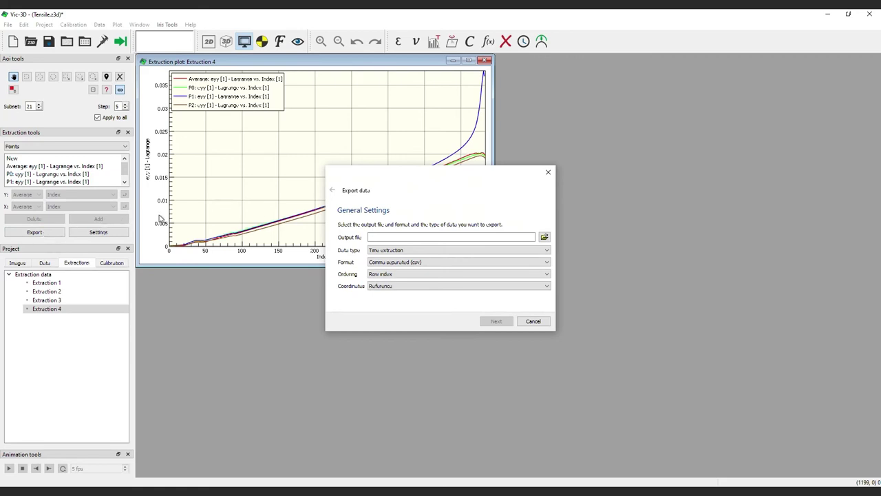
left_click(545, 236)
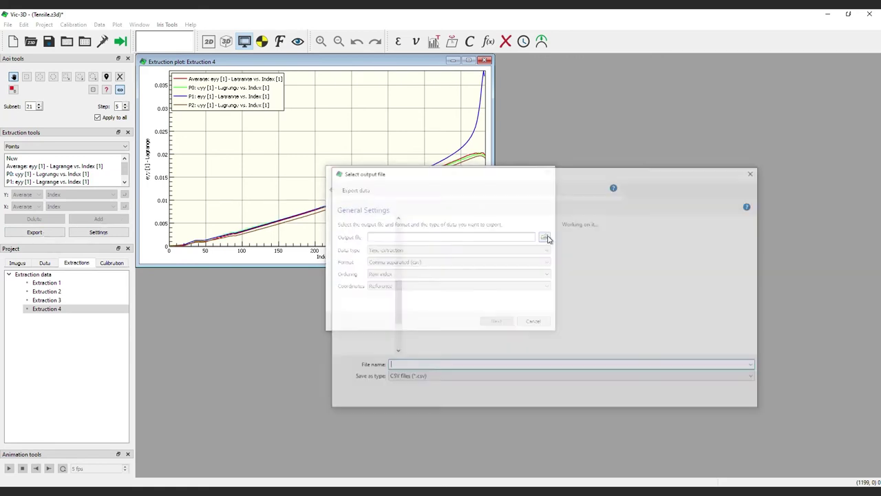
left_click(435, 366)
type("dxtraction 4")
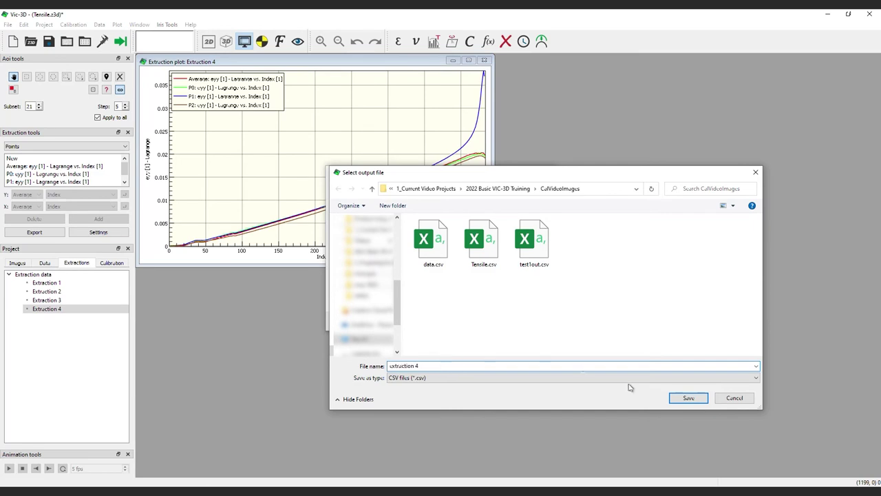
left_click(689, 397)
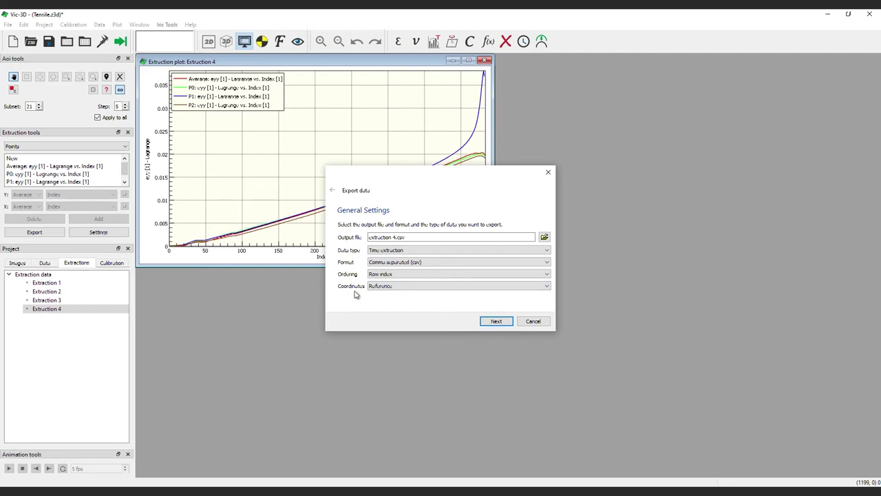
left_click(487, 323)
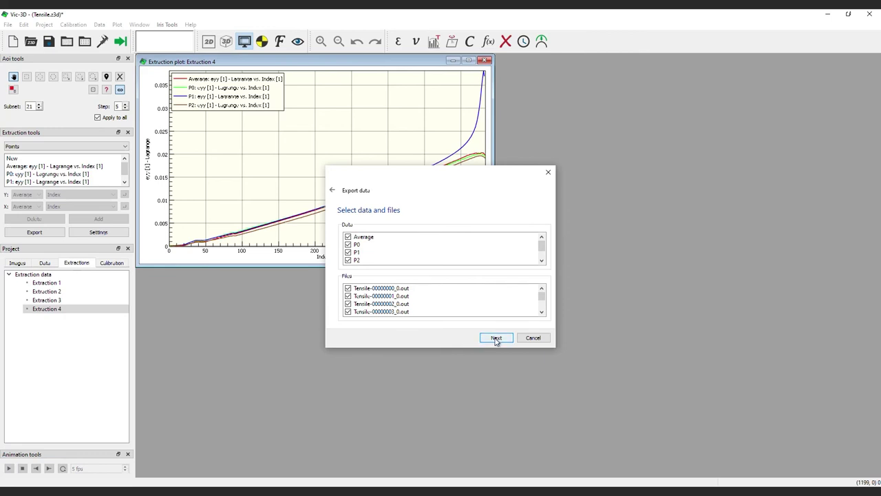
left_click(497, 338)
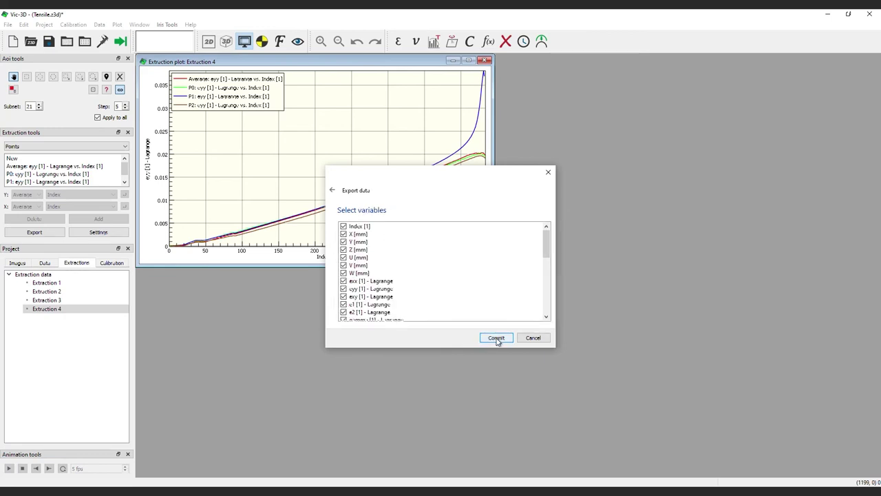
left_click(496, 338)
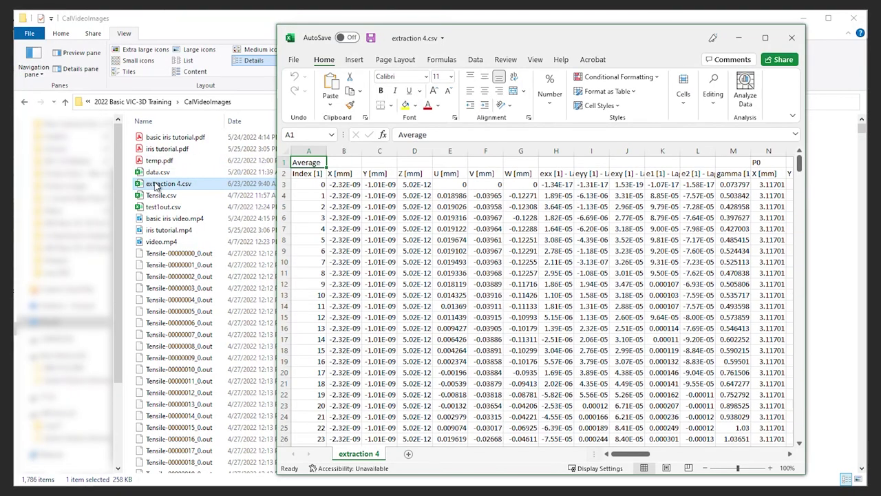
- Scroll through extraction 4.csv in Excel to review the Average and P0 columns
mouse_move(609, 453)
left_mouse_down()
mouse_move(734, 456)
mouse_move(622, 455)
left_mouse_up()
left_click_drag(800, 163, 832, 161)
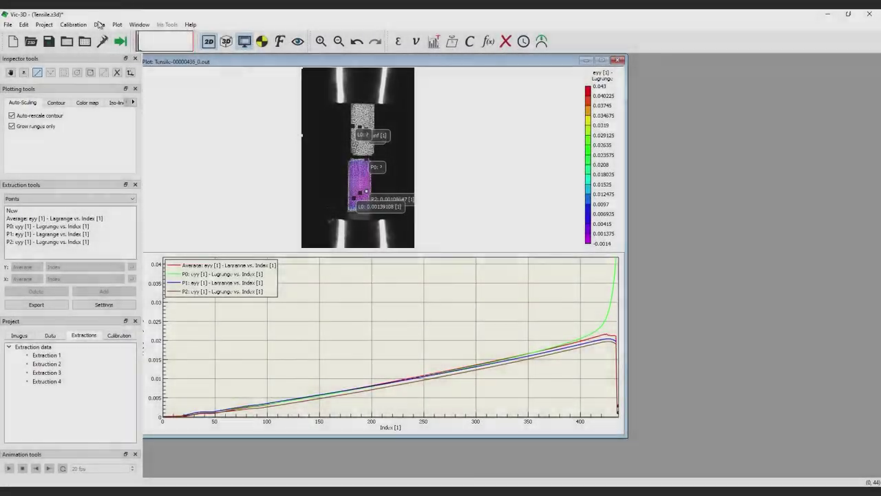
- Export the aggregate statistics via Data > Export, then switch to the Iris workspace
left_click(99, 24)
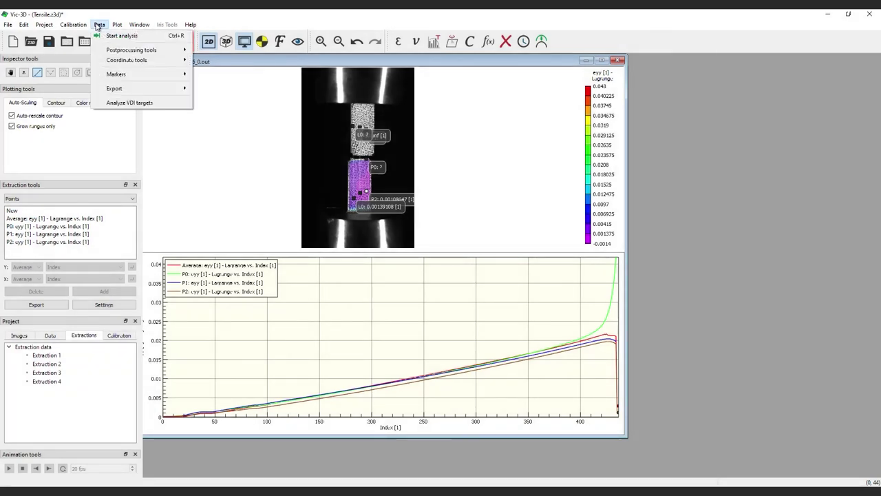
mouse_move(131, 89)
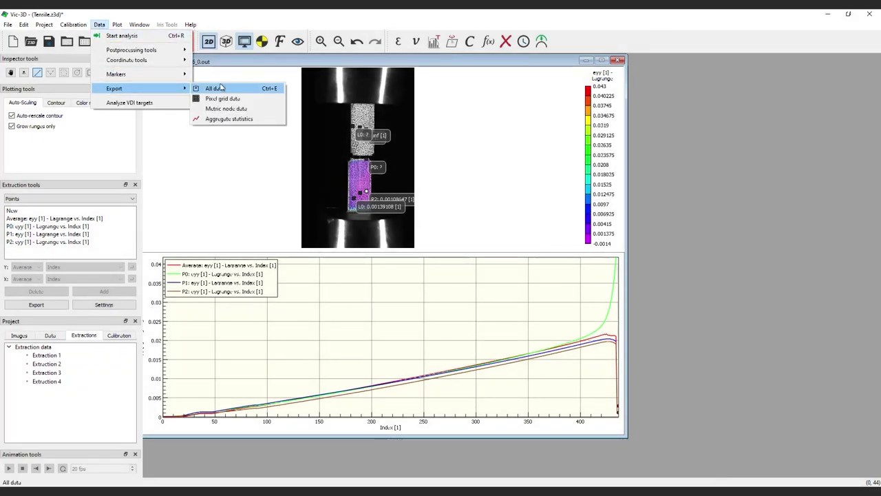
left_click(252, 119)
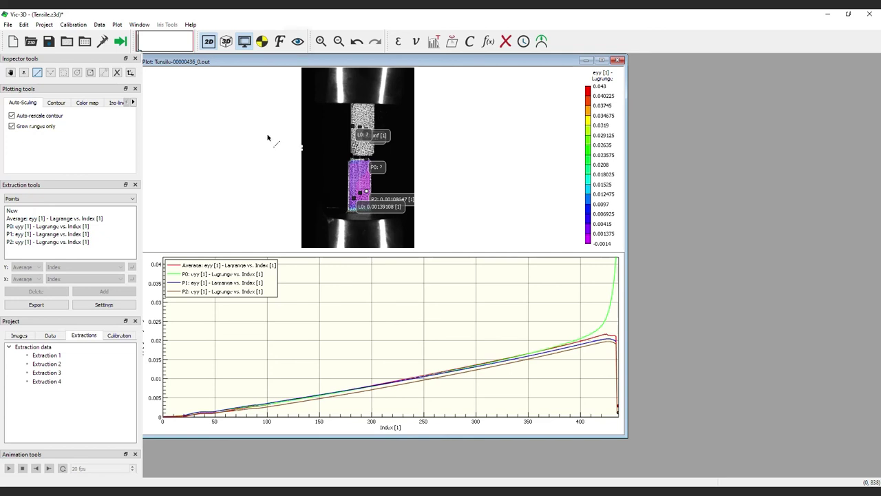
left_click(297, 42)
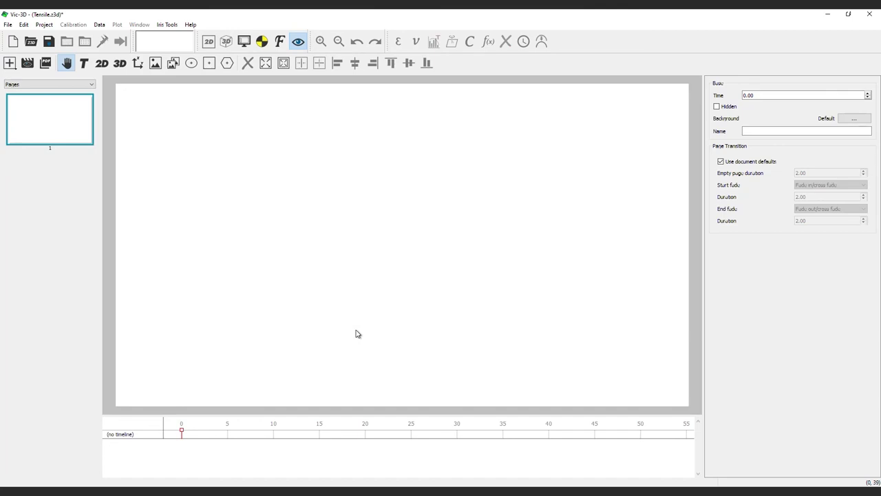